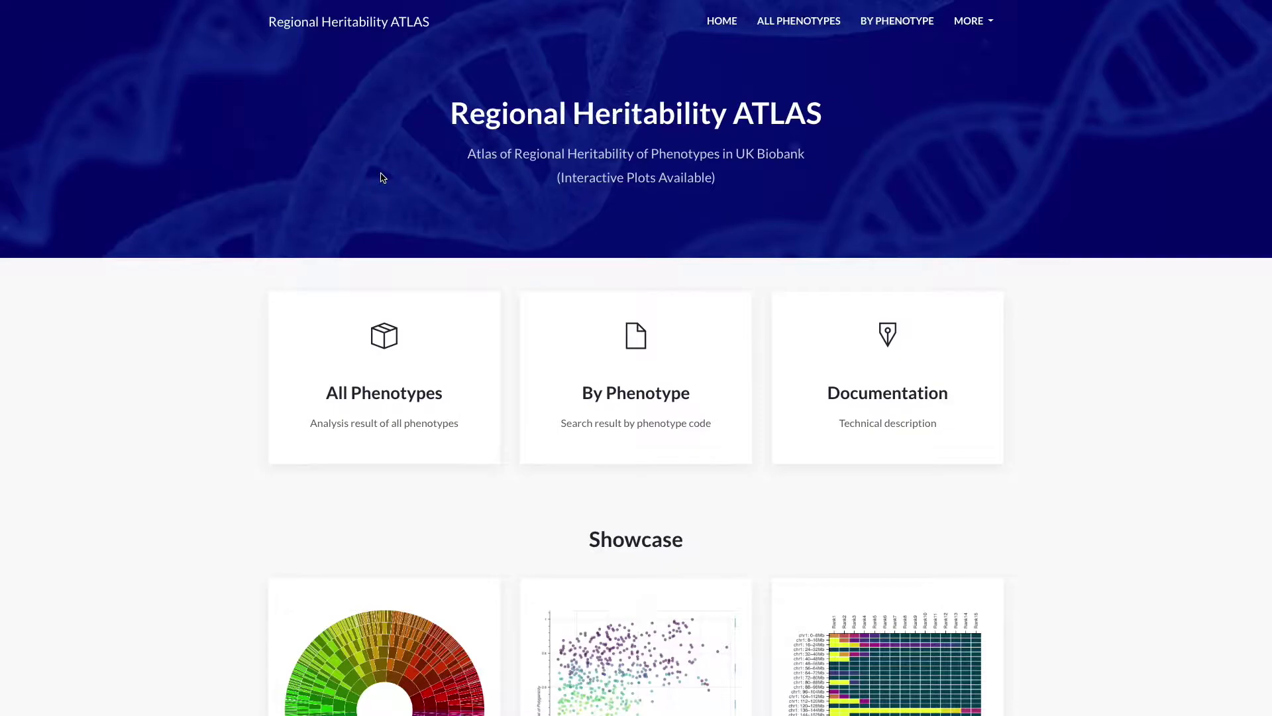
- Look over the home page's showcase figures and open the by-phenotype list
scroll(255, 198, "down", 10)
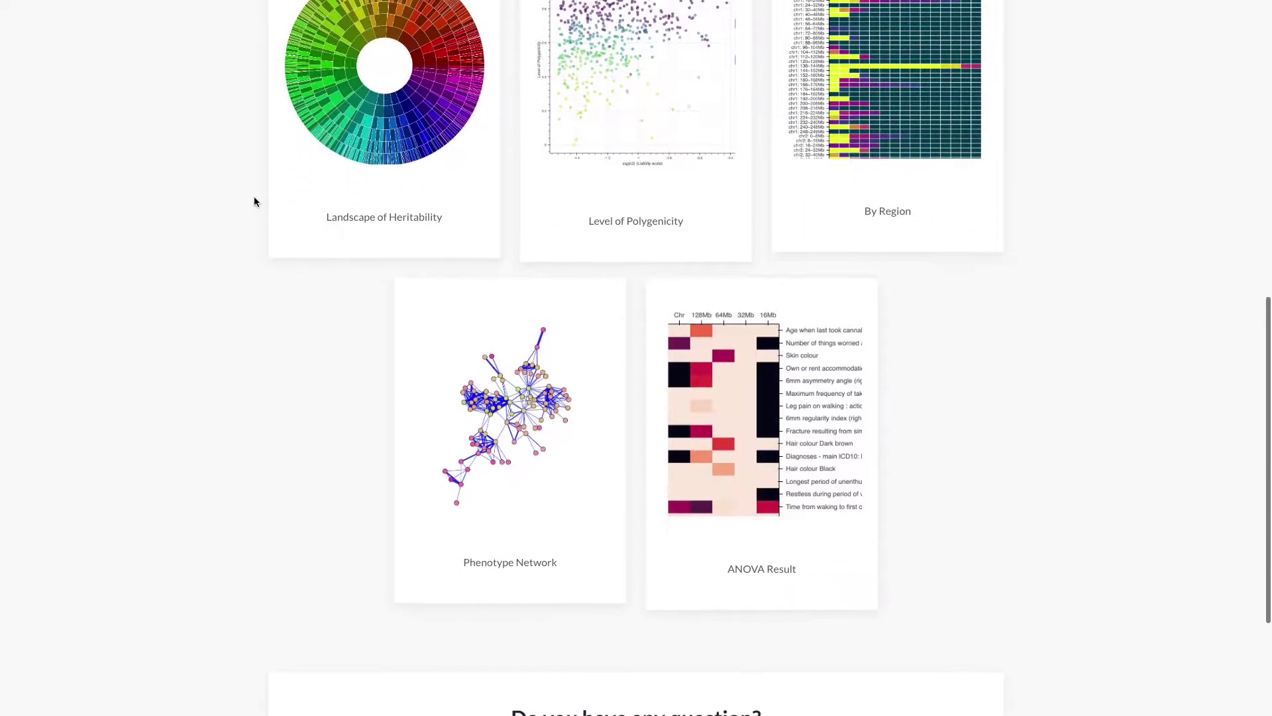
scroll(254, 201, "up", 7)
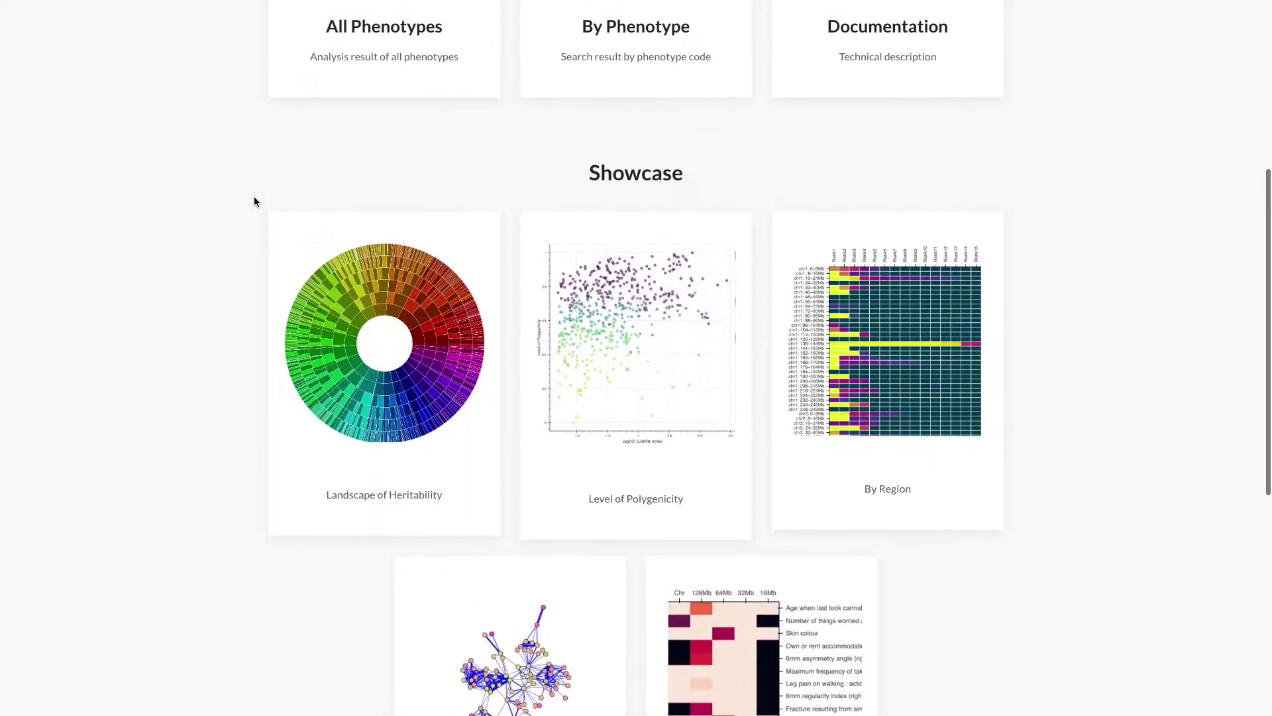
scroll(254, 201, "up", 5)
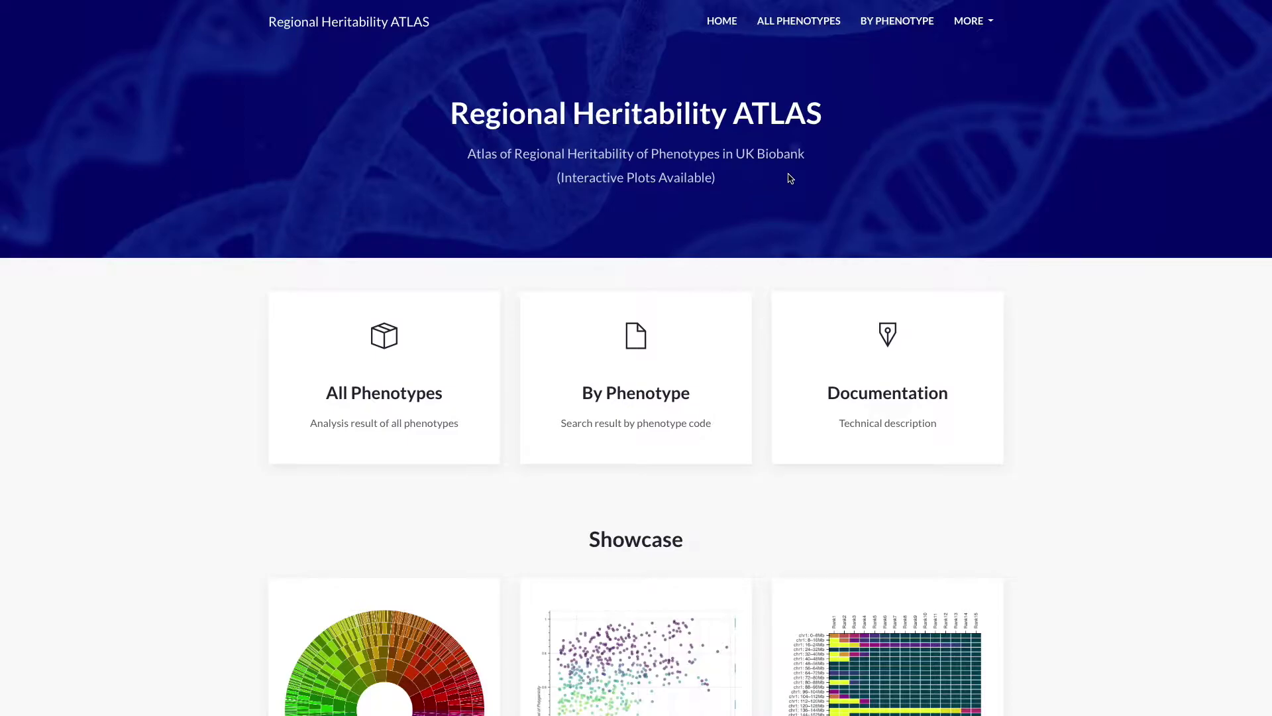
left_click(893, 27)
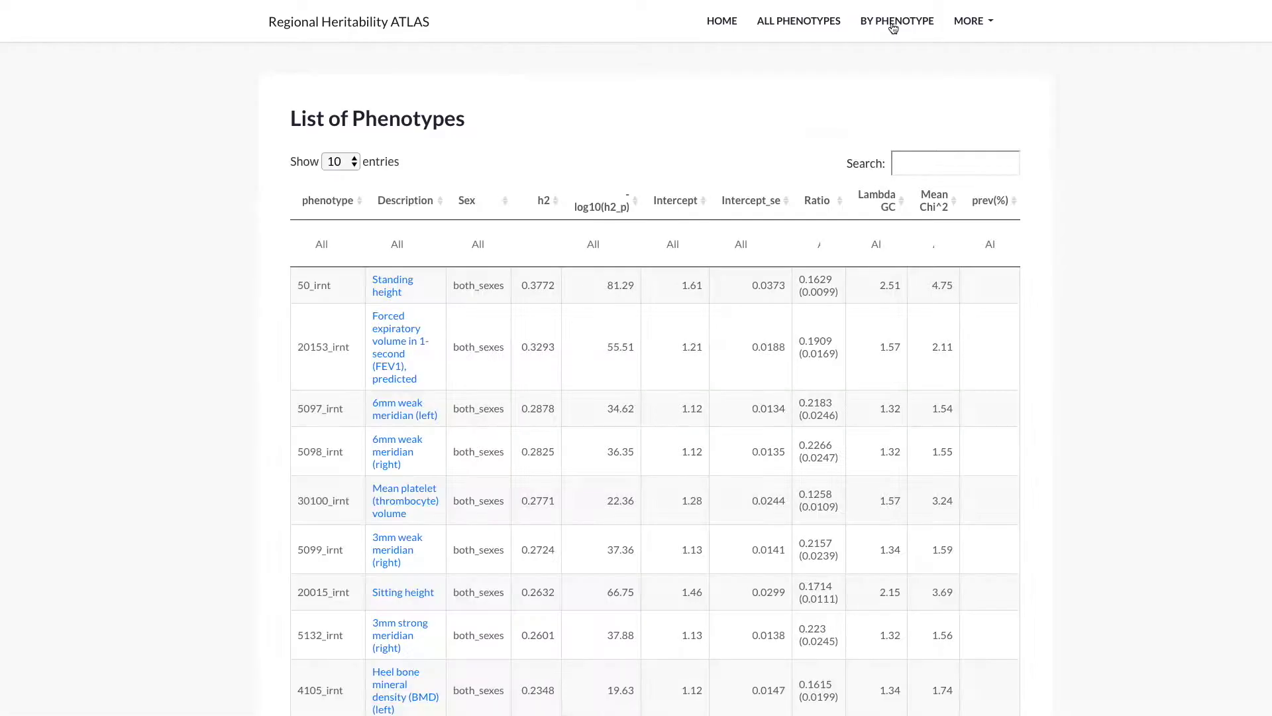
scroll(796, 126, "down", 1)
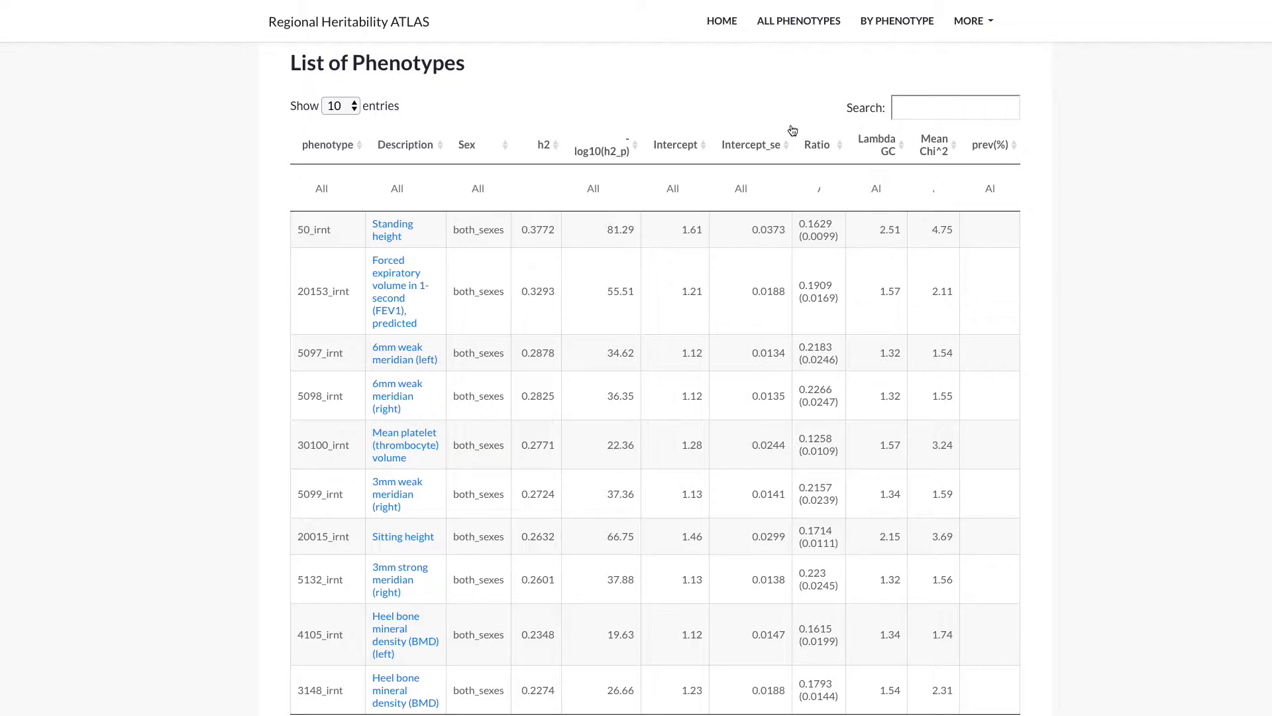
- Sort the phenotype list by several columns in turn, including Intercept and Lambda GC, ending with prev(%) in descending order
left_click(482, 153)
left_click(526, 152)
left_click(626, 151)
left_click(678, 154)
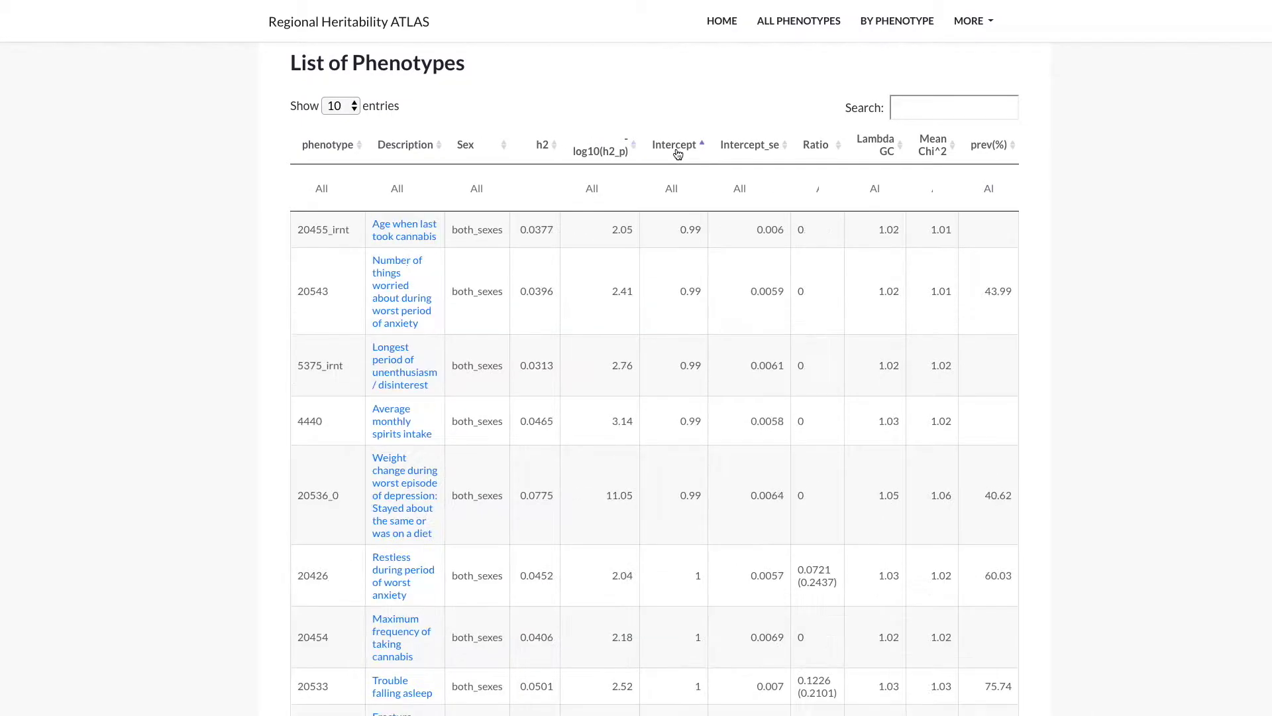
left_click(814, 154)
left_click(881, 154)
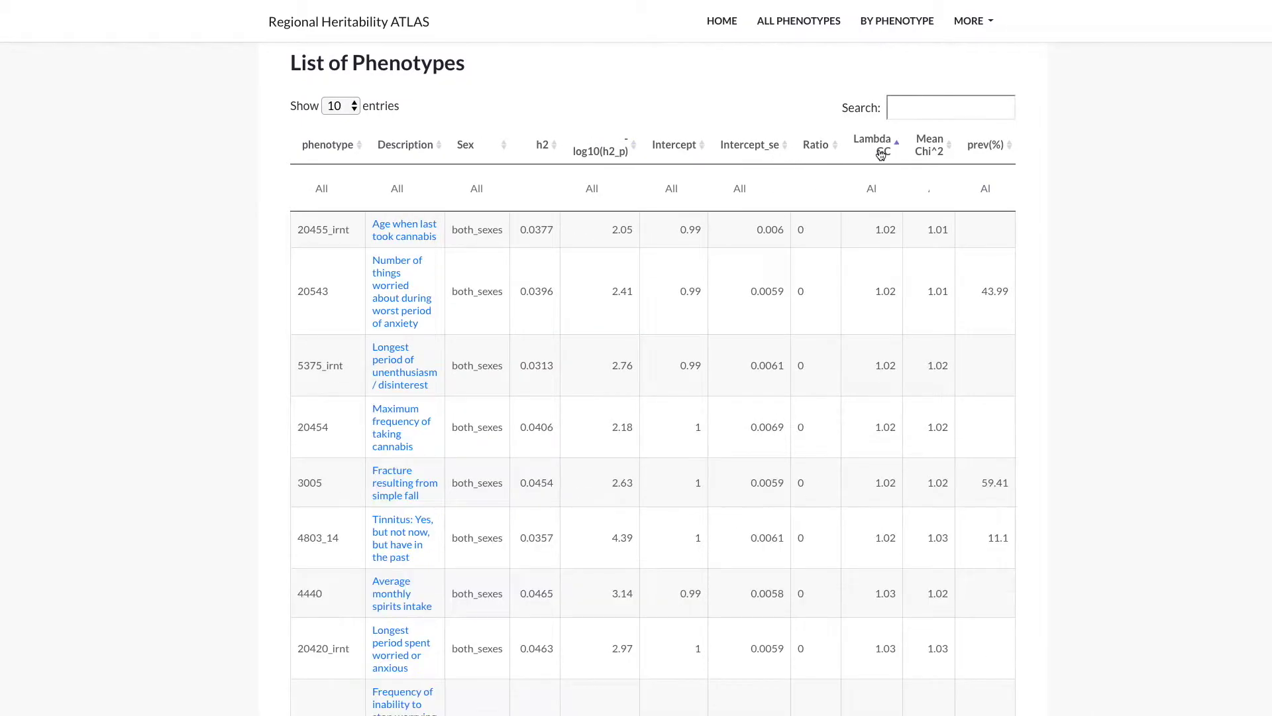
left_click(989, 164)
left_click(989, 164)
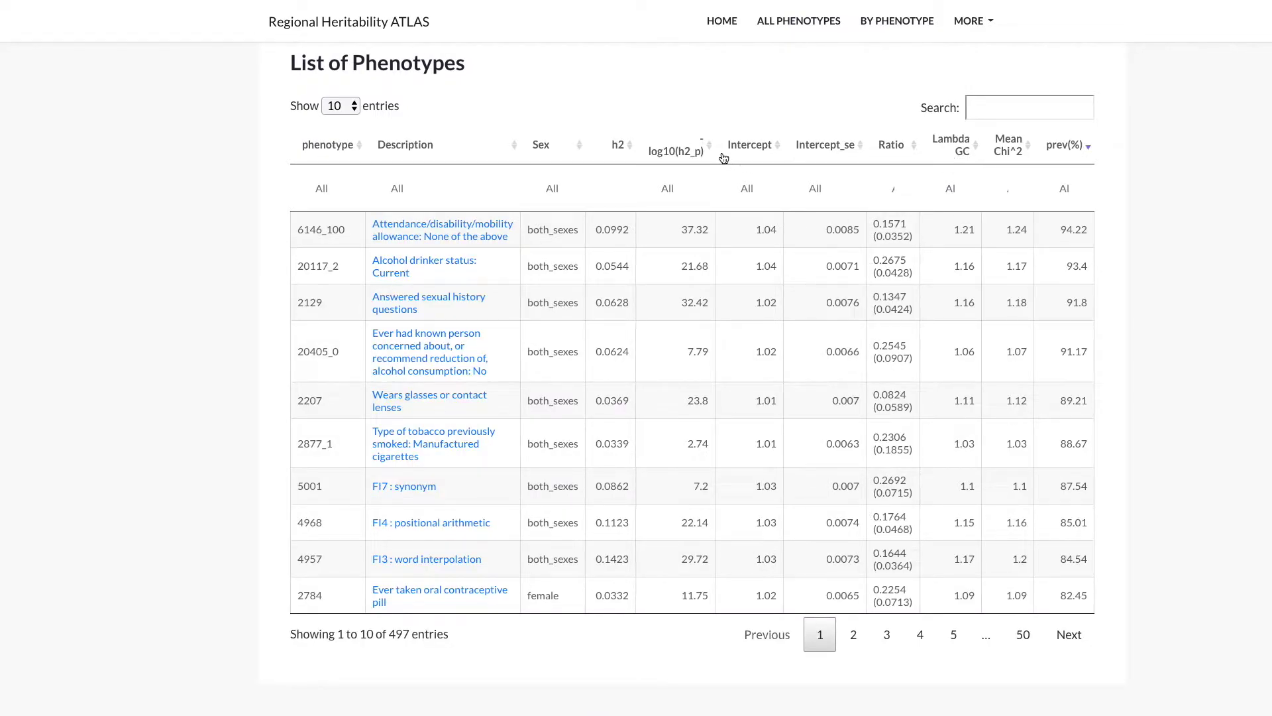
- Sort the phenotype list by -log10(h2_p) in descending order and browse result pages 2 to 4, returning to page 1
left_click(698, 158)
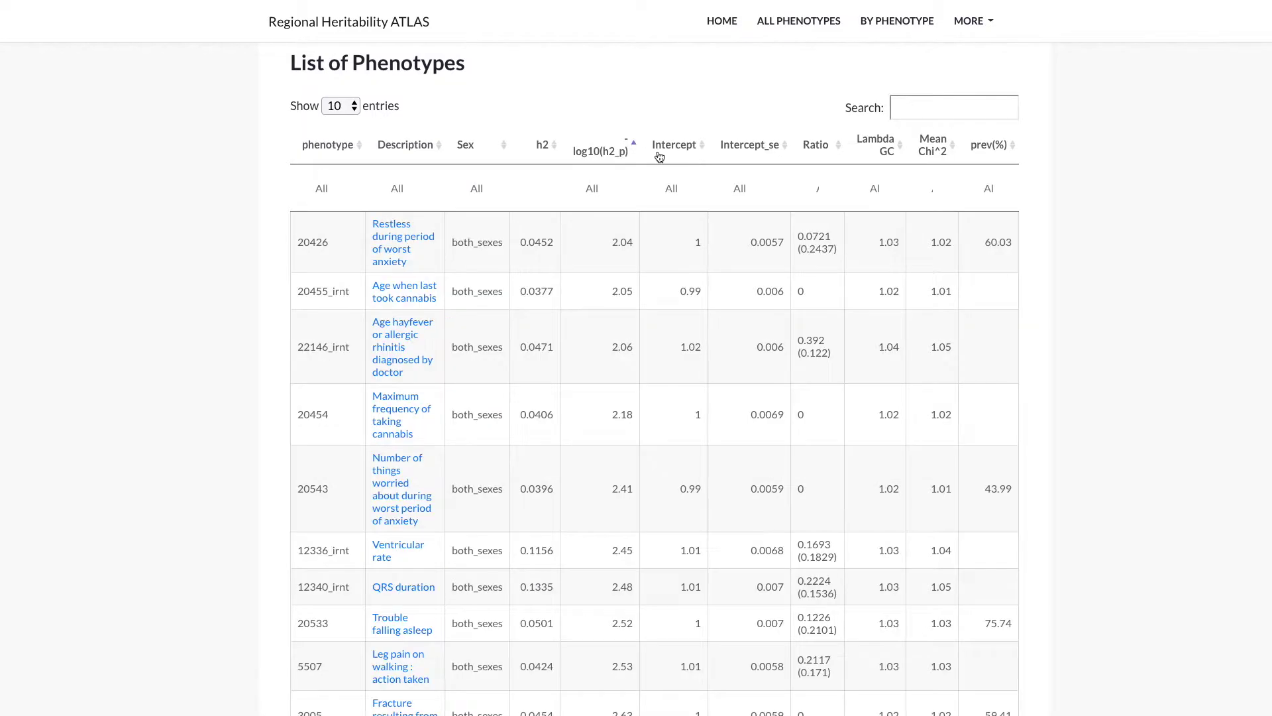
left_click(619, 157)
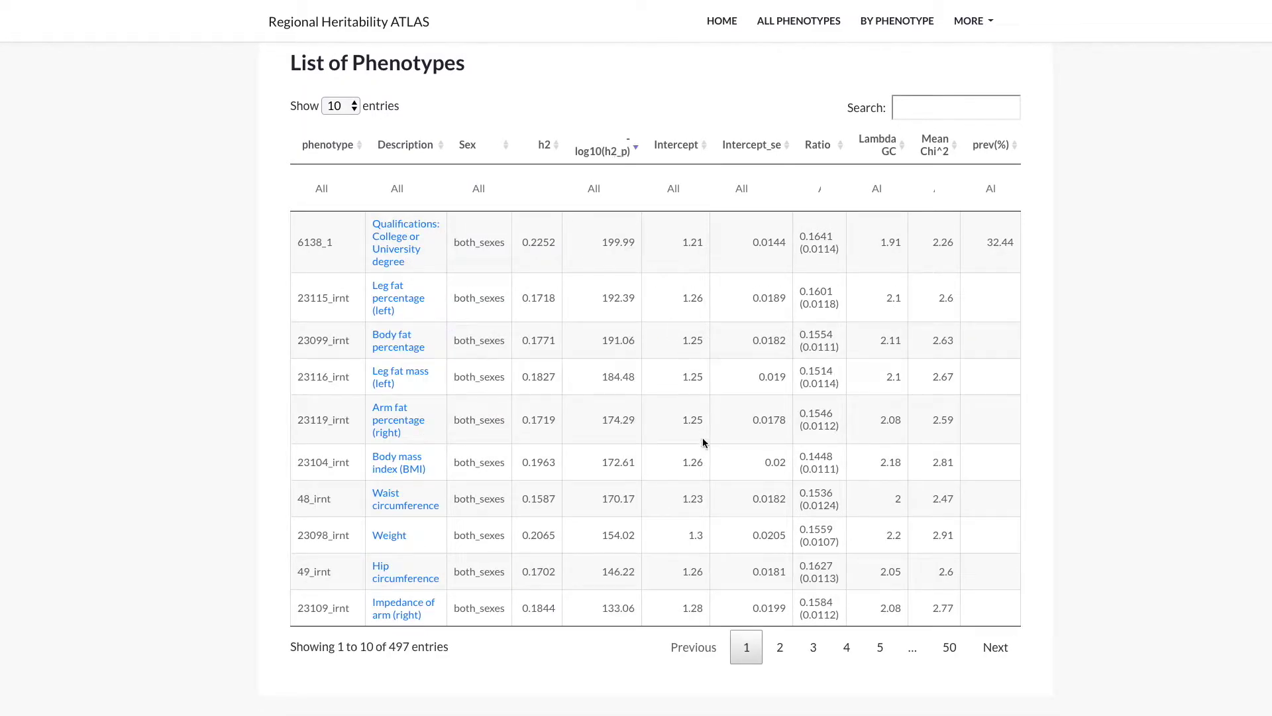
left_click(779, 649)
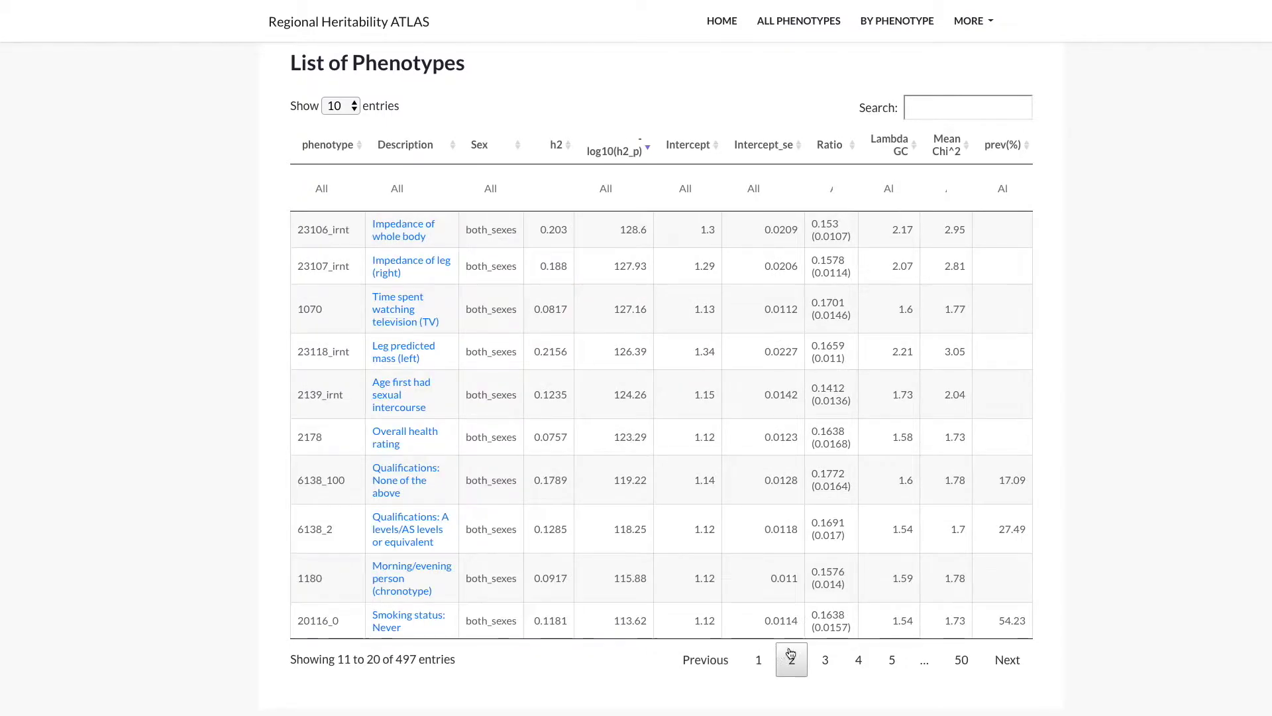
left_click(824, 659)
scroll(819, 652, "down", 2)
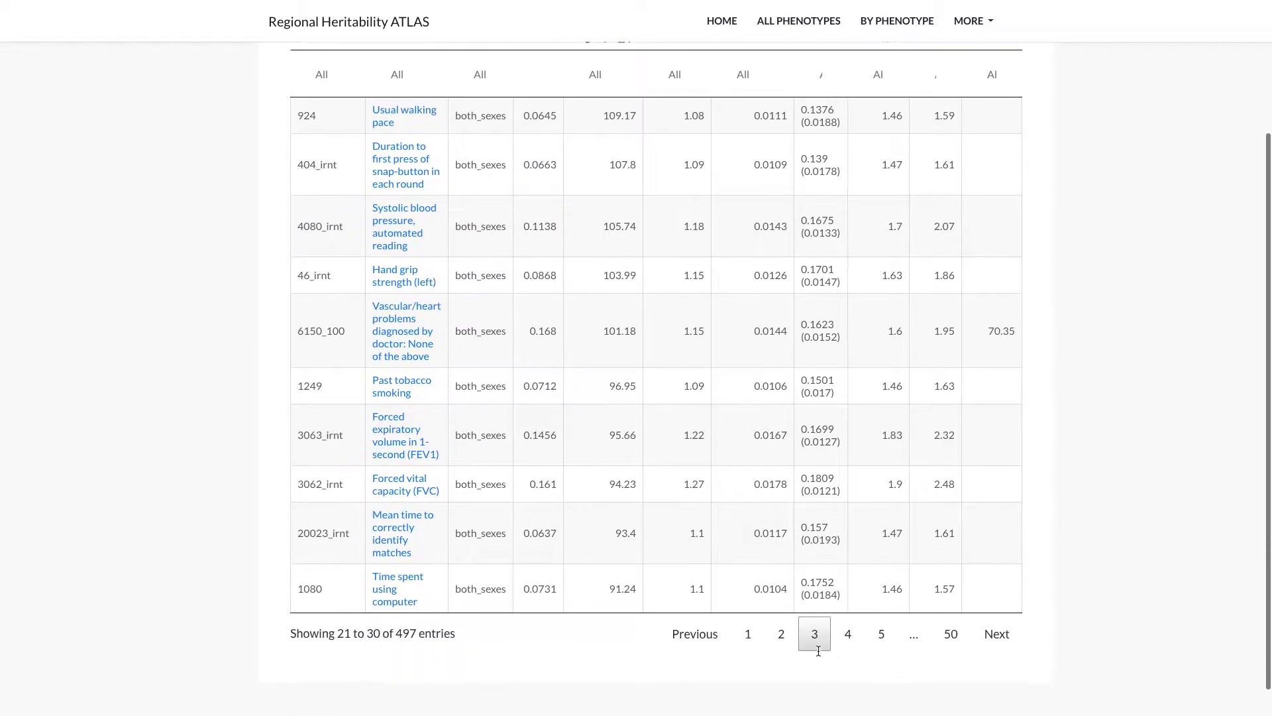
left_click(844, 633)
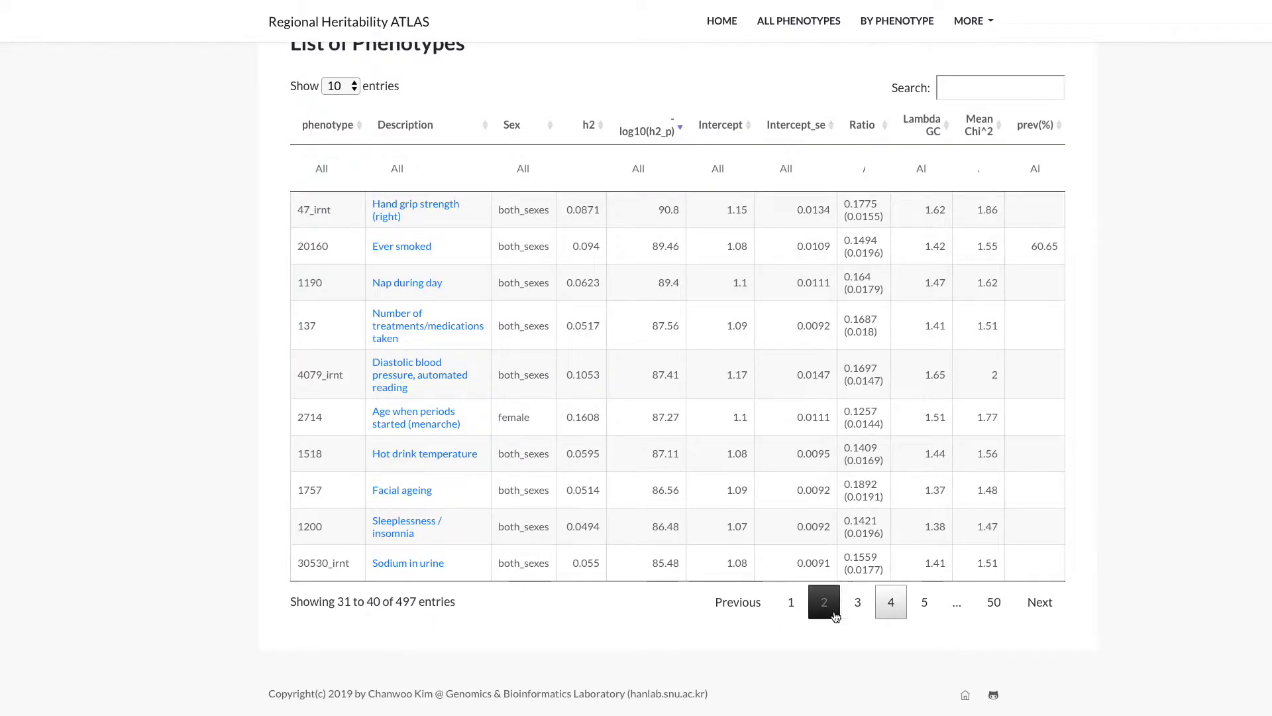
left_click(790, 605)
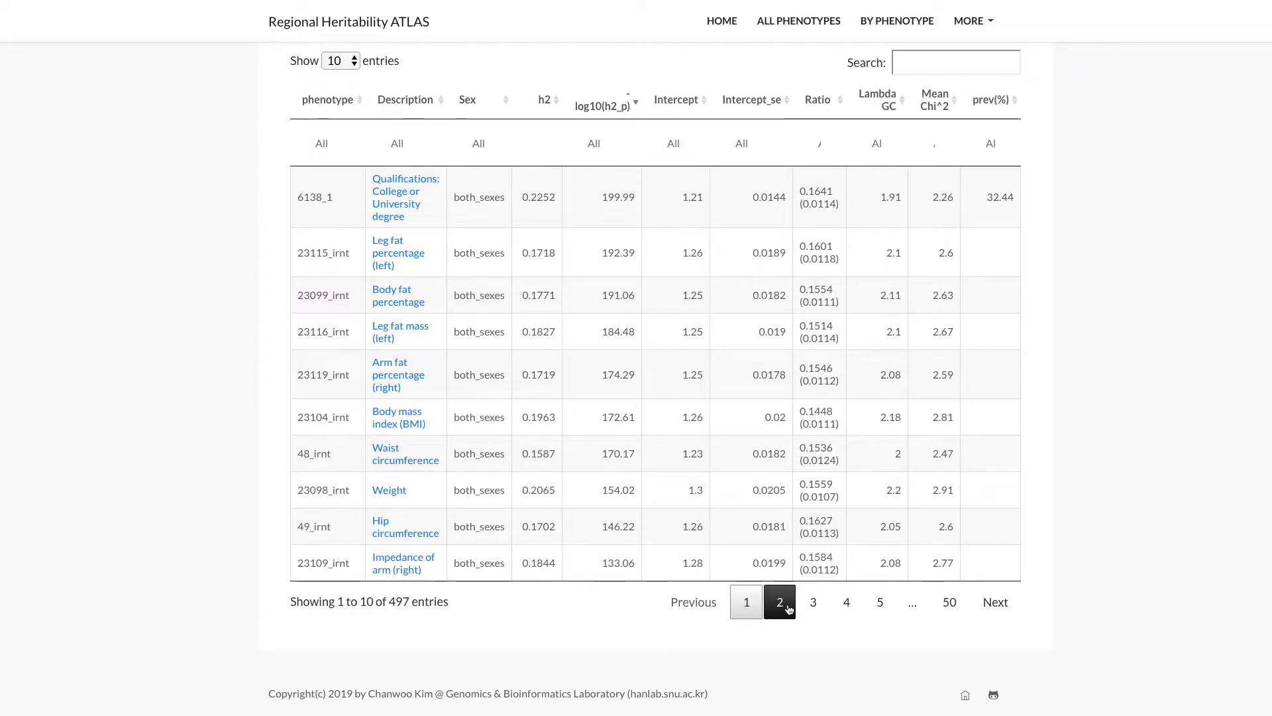
- Open the Body mass index (BMI) phenotype and view its information table
scroll(789, 609, "up", 1)
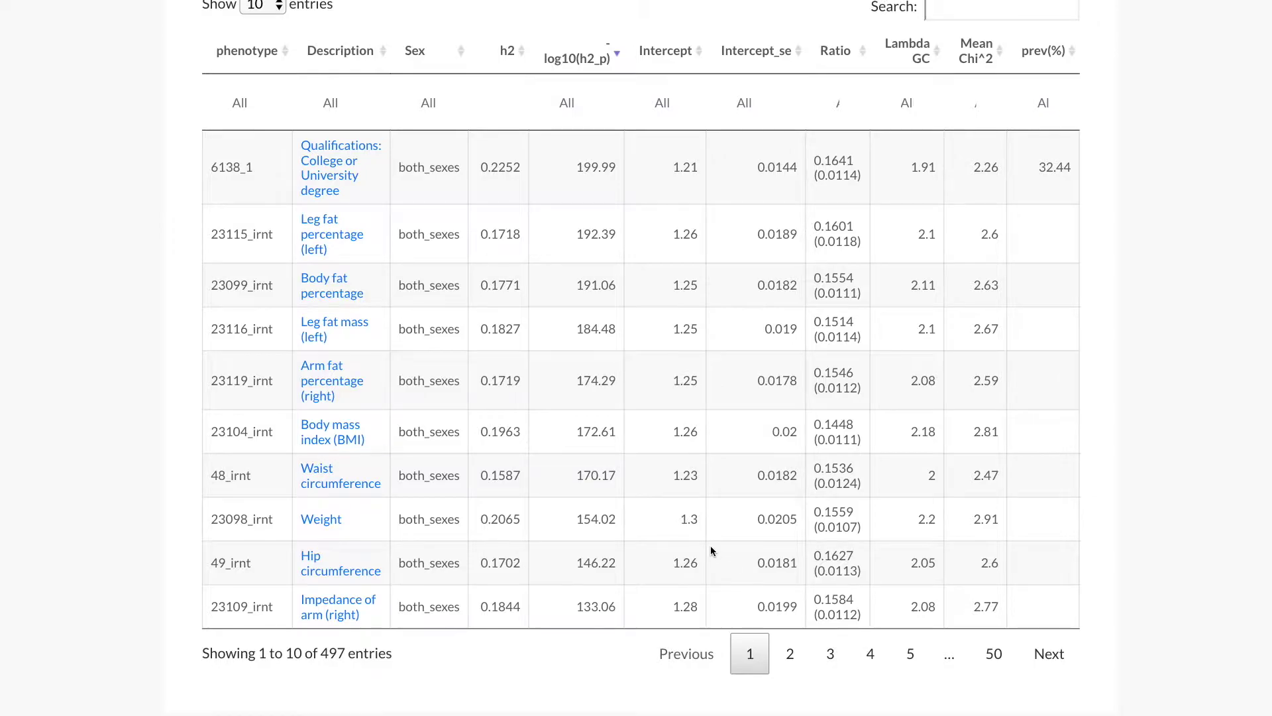
left_click(338, 439)
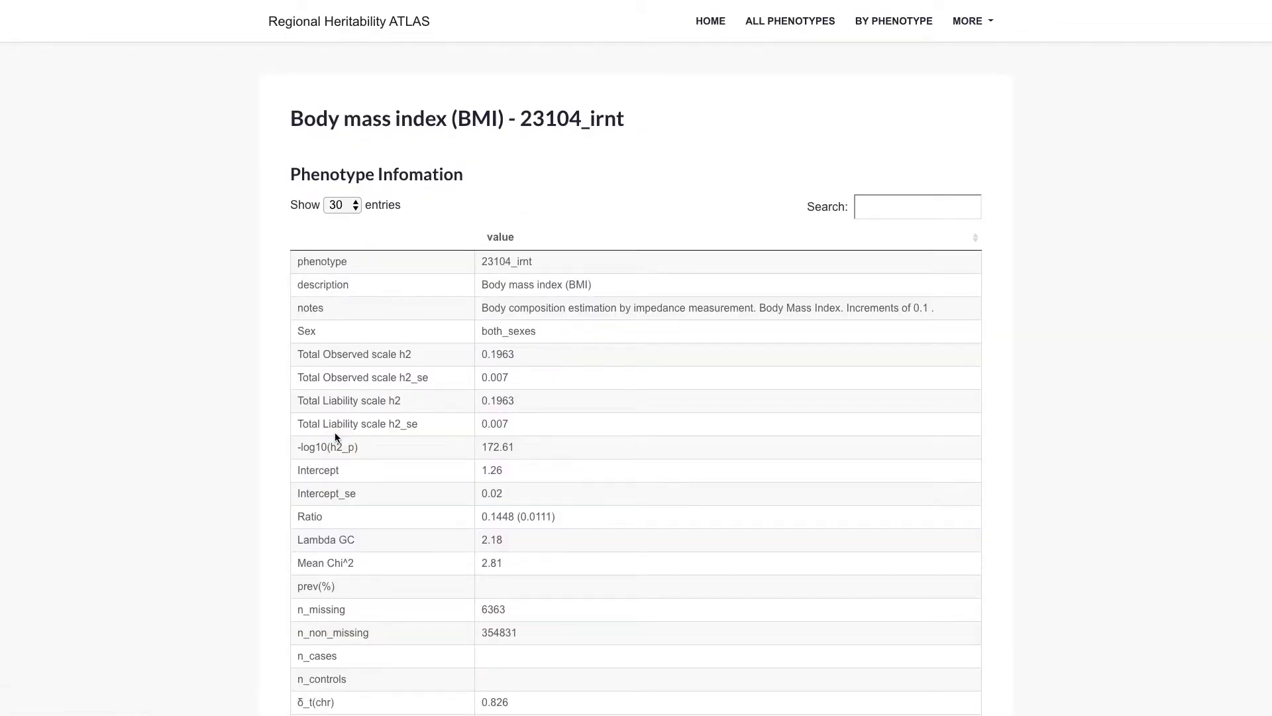
scroll(335, 436, "down", 1)
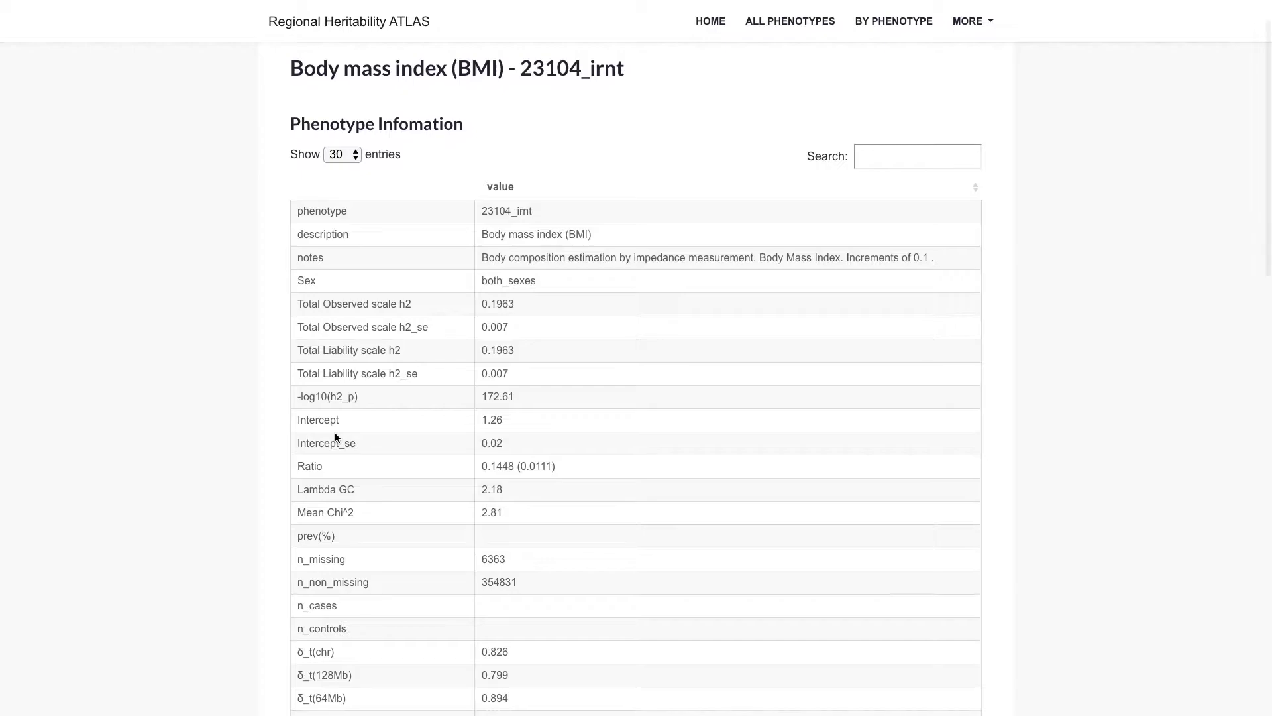
scroll(335, 432, "down", 1)
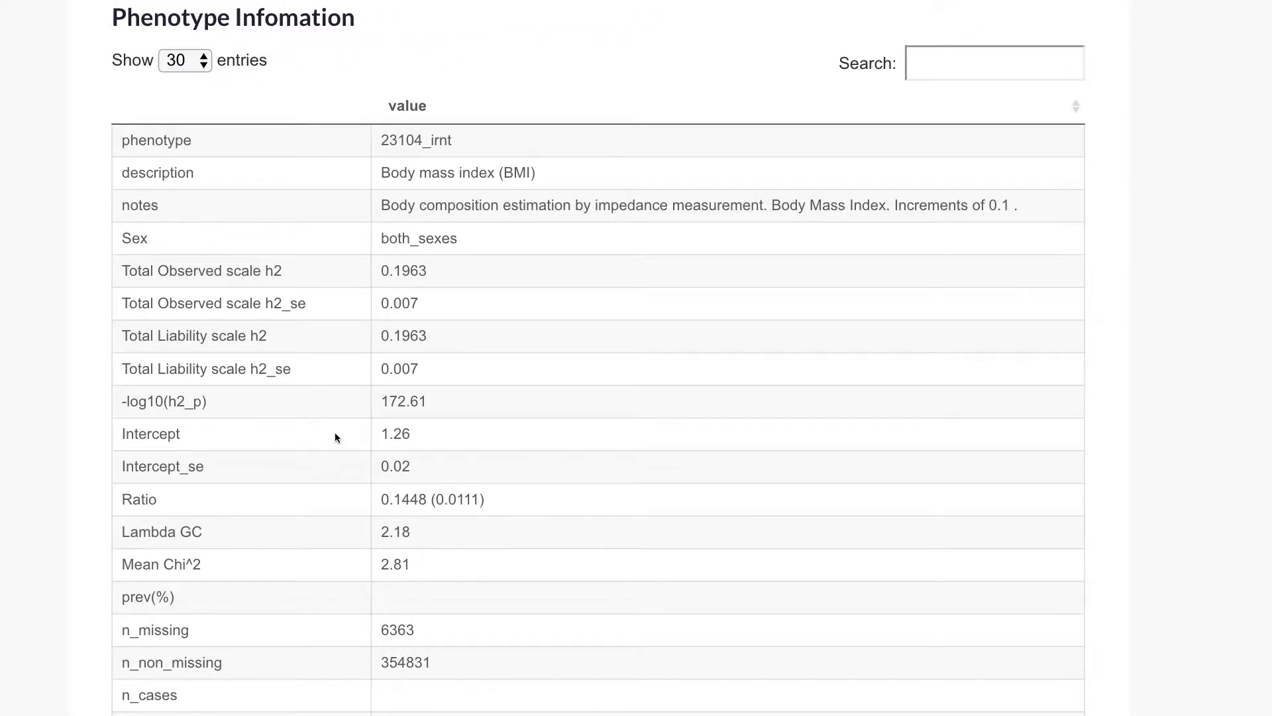
scroll(335, 426, "down", 1)
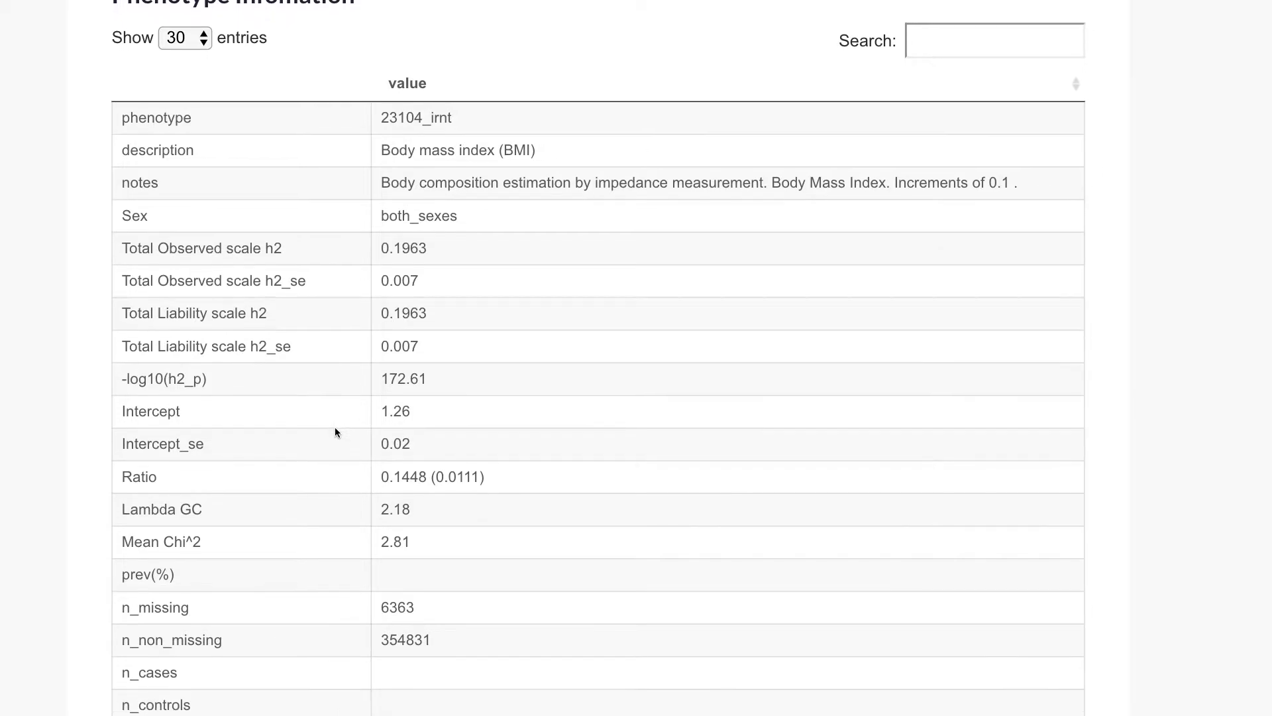
- Highlight the Total Observed scale h2, Intercept and prev(%) rows of the BMI information table in turn
scroll(336, 427, "right", 1)
scroll(336, 427, "down", 1)
scroll(335, 427, "down", 1)
left_click_drag(106, 161, 397, 166)
left_click_drag(74, 328, 380, 329)
left_click_drag(83, 480, 166, 486)
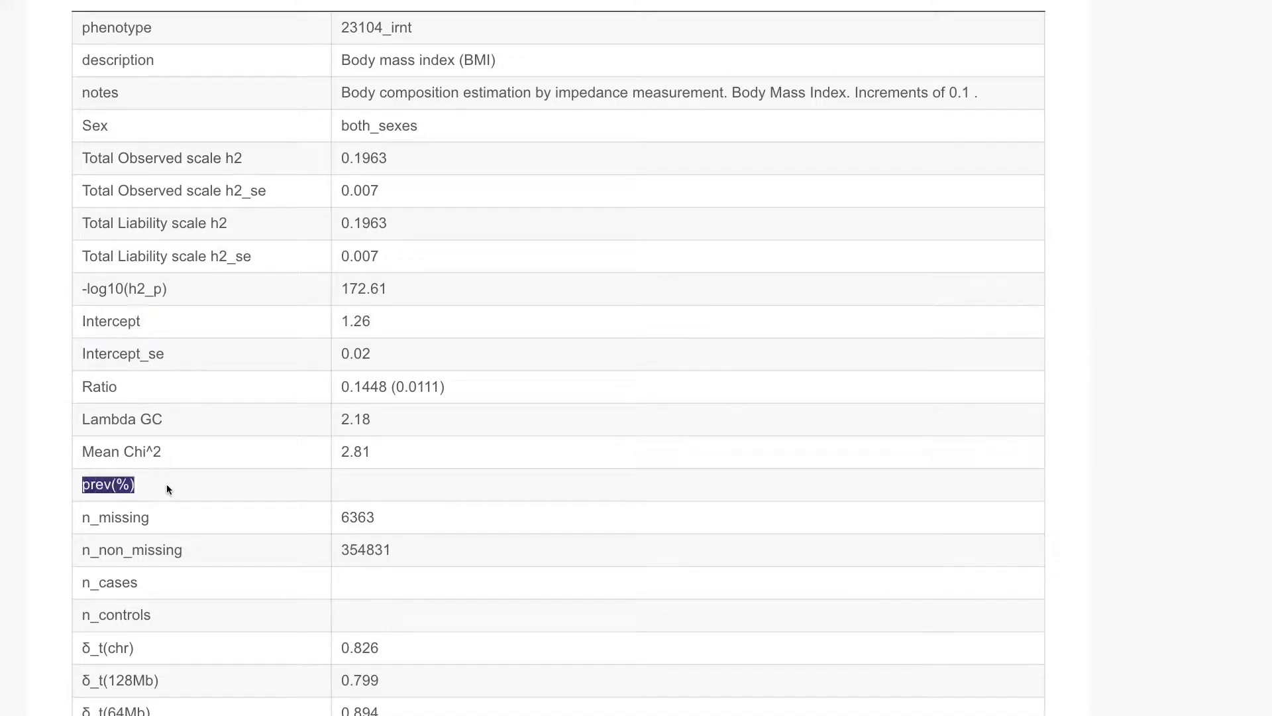
- Highlight the δ_t rows from chr to 8Mb in the information table, and clear the selection
scroll(165, 483, "down", 4)
left_click_drag(83, 384, 396, 544)
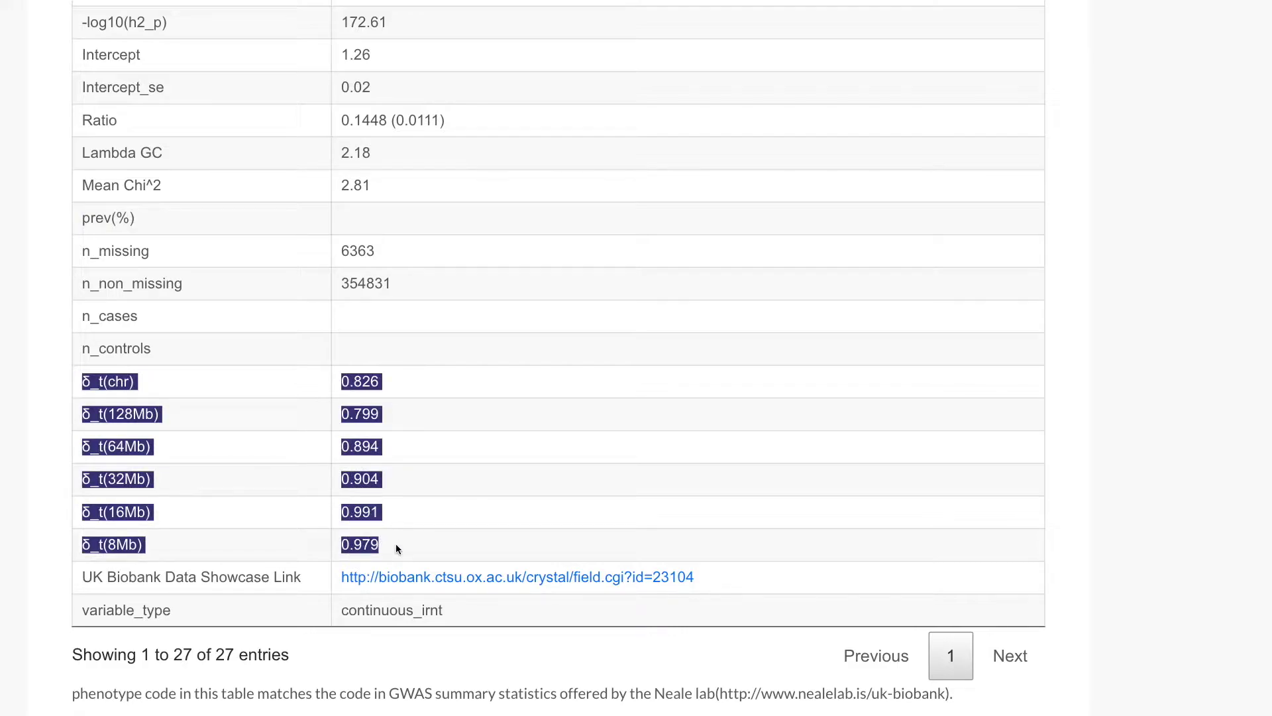
scroll(396, 542, "down", 3)
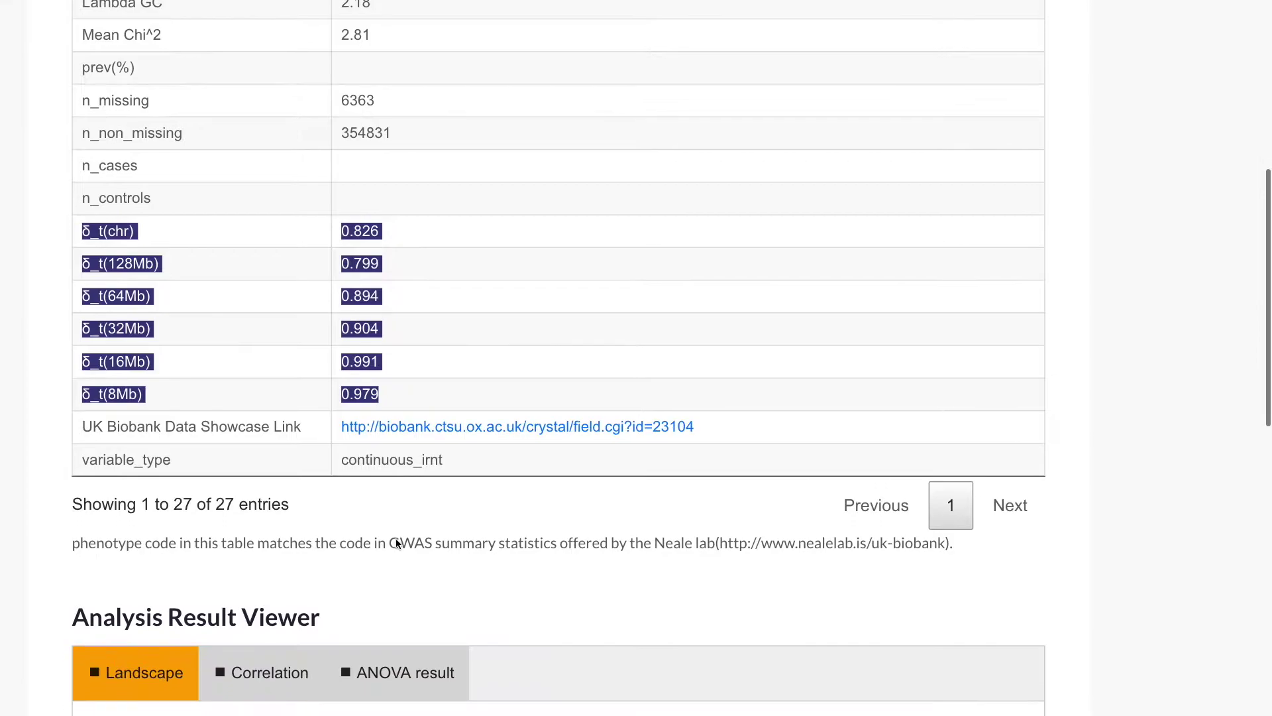
left_click(396, 540)
- View the Correlation and ANOVA results in the Analysis Result Viewer, and return to the Landscape plot
scroll(397, 530, "down", 4)
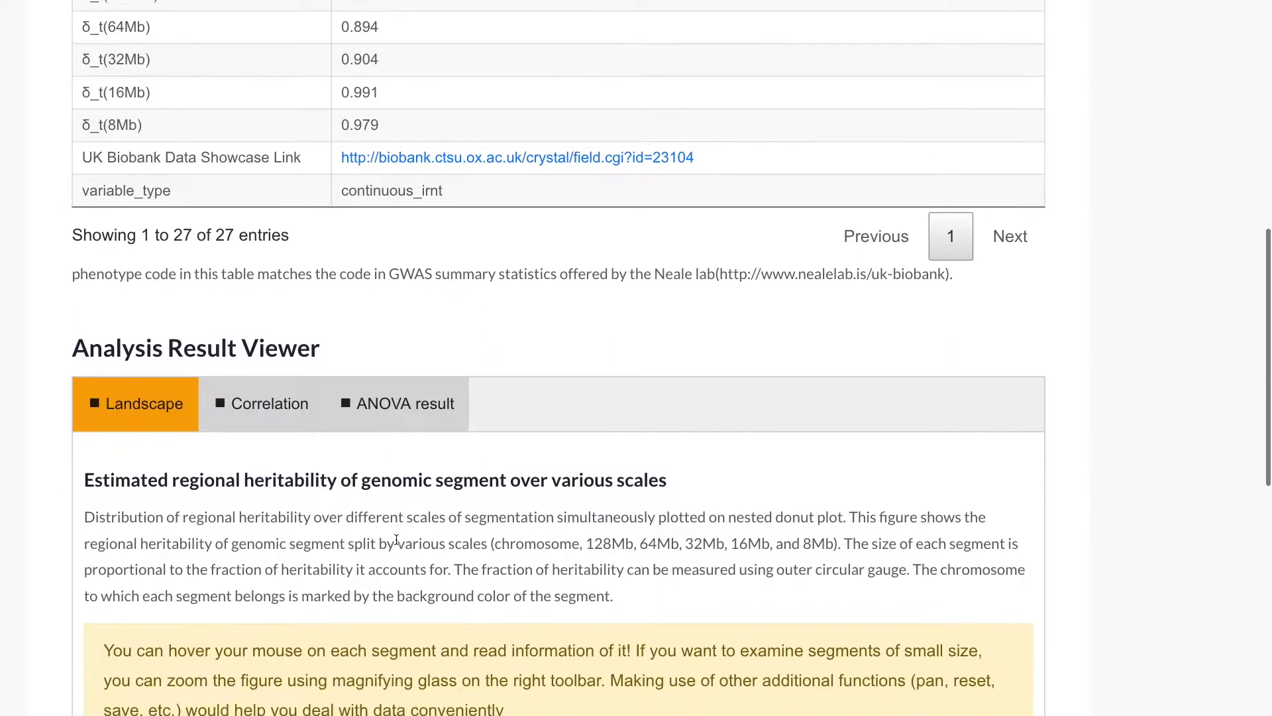
scroll(402, 414, "down", 3)
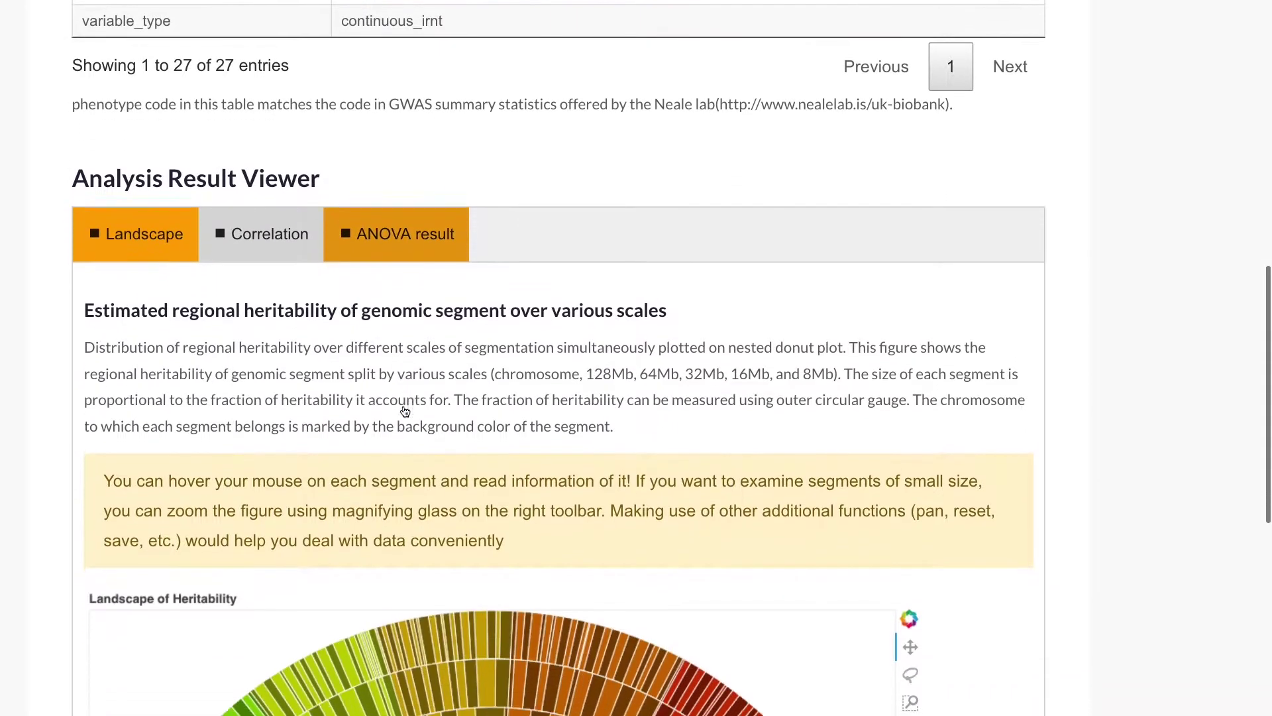
scroll(401, 312, "down", 2)
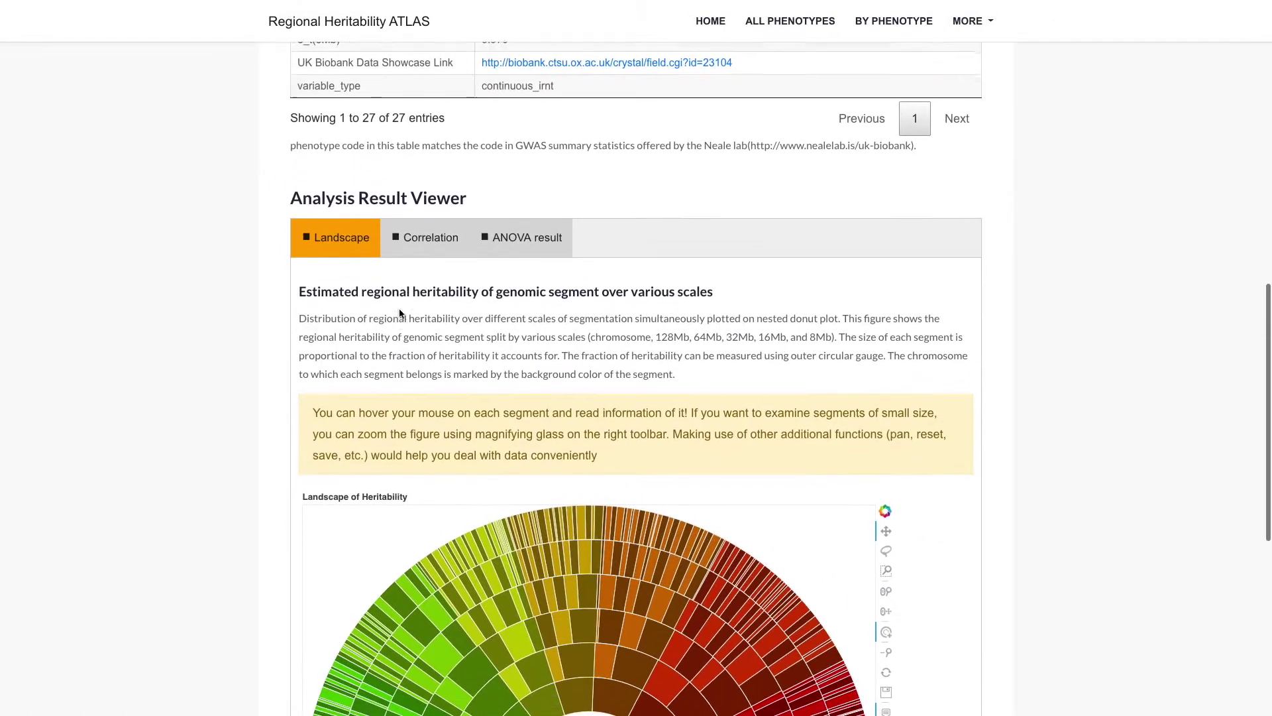
scroll(399, 313, "down", 2)
scroll(399, 314, "down", 1)
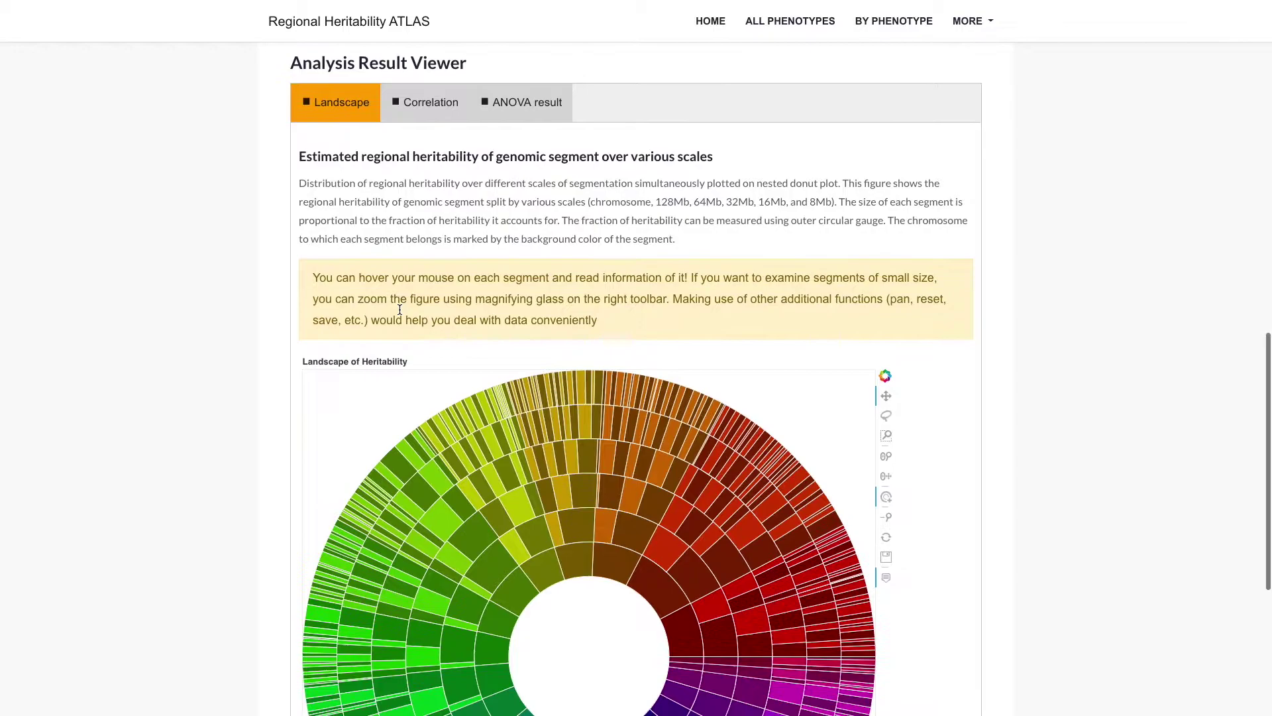
left_click(430, 114)
left_click(486, 114)
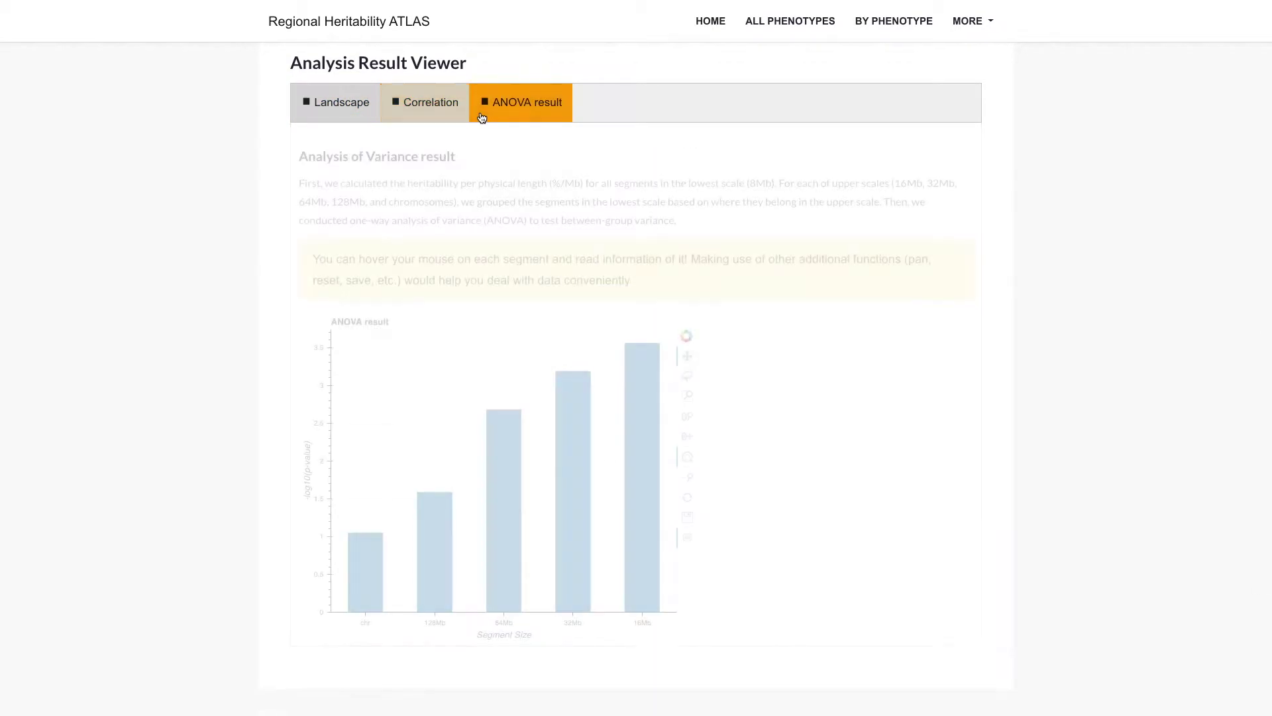
left_click(364, 120)
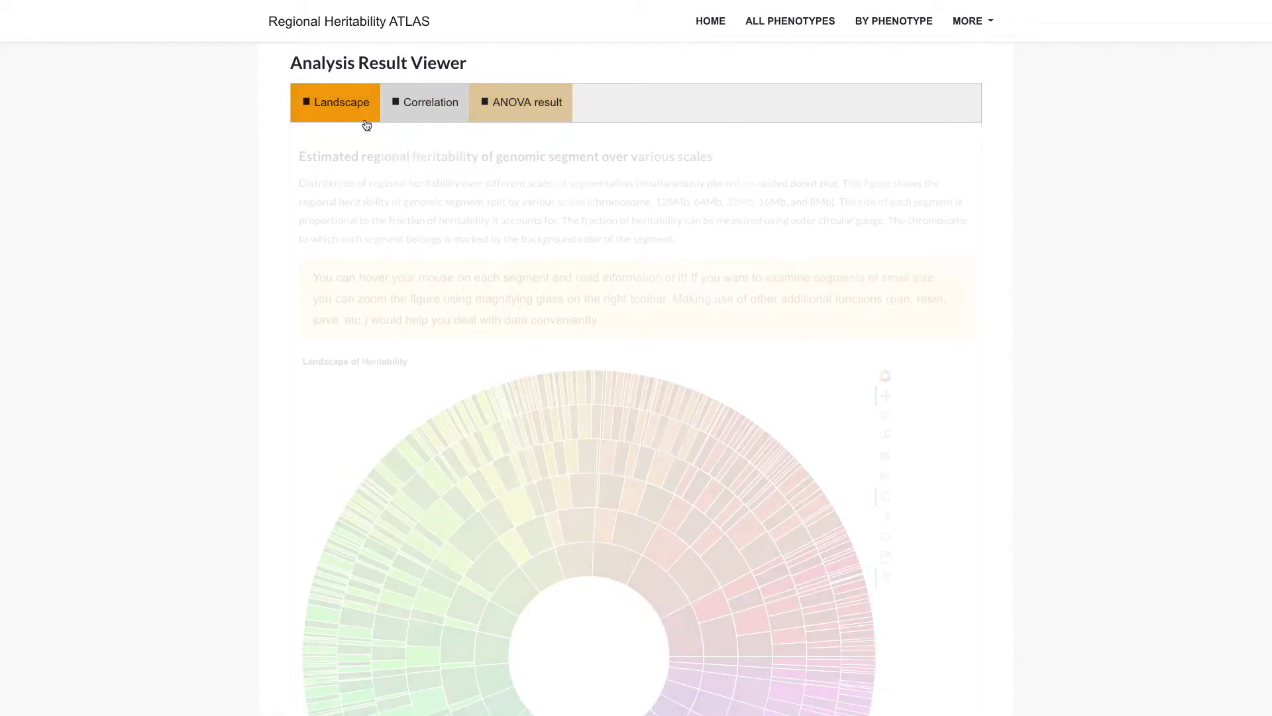
- Box-zoom the Landscape of Heritability donut plot onto its lower-right quadrant and inspect the individual segments' heritability
scroll(431, 213, "down", 5)
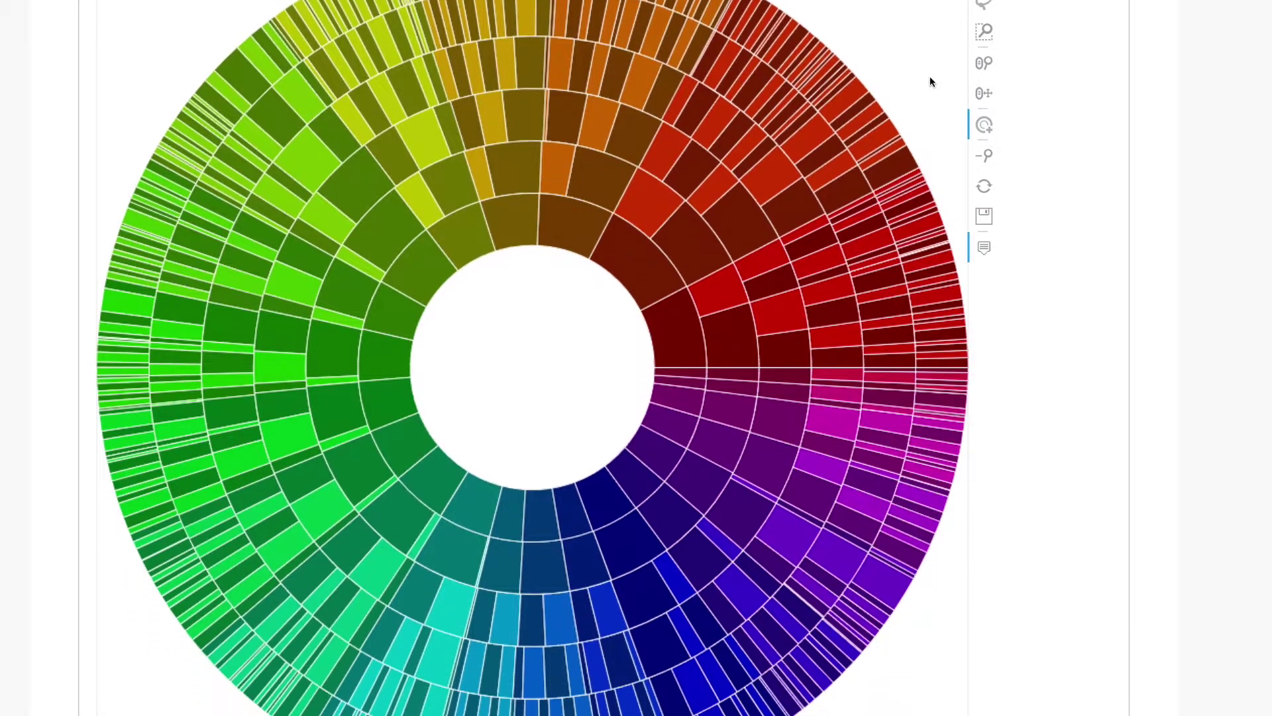
left_click(985, 39)
scroll(651, 424, "down", 2)
left_click_drag(470, 294, 918, 709)
scroll(777, 573, "up", 2)
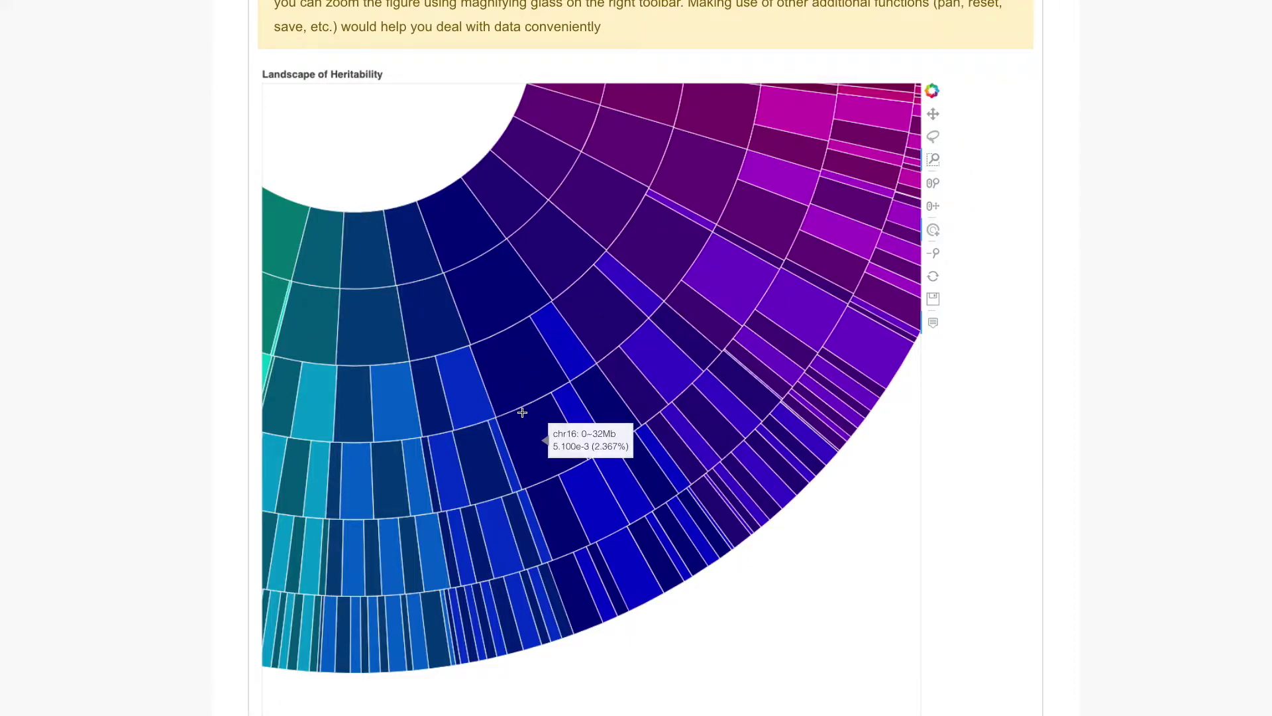
scroll(522, 412, "down", 1)
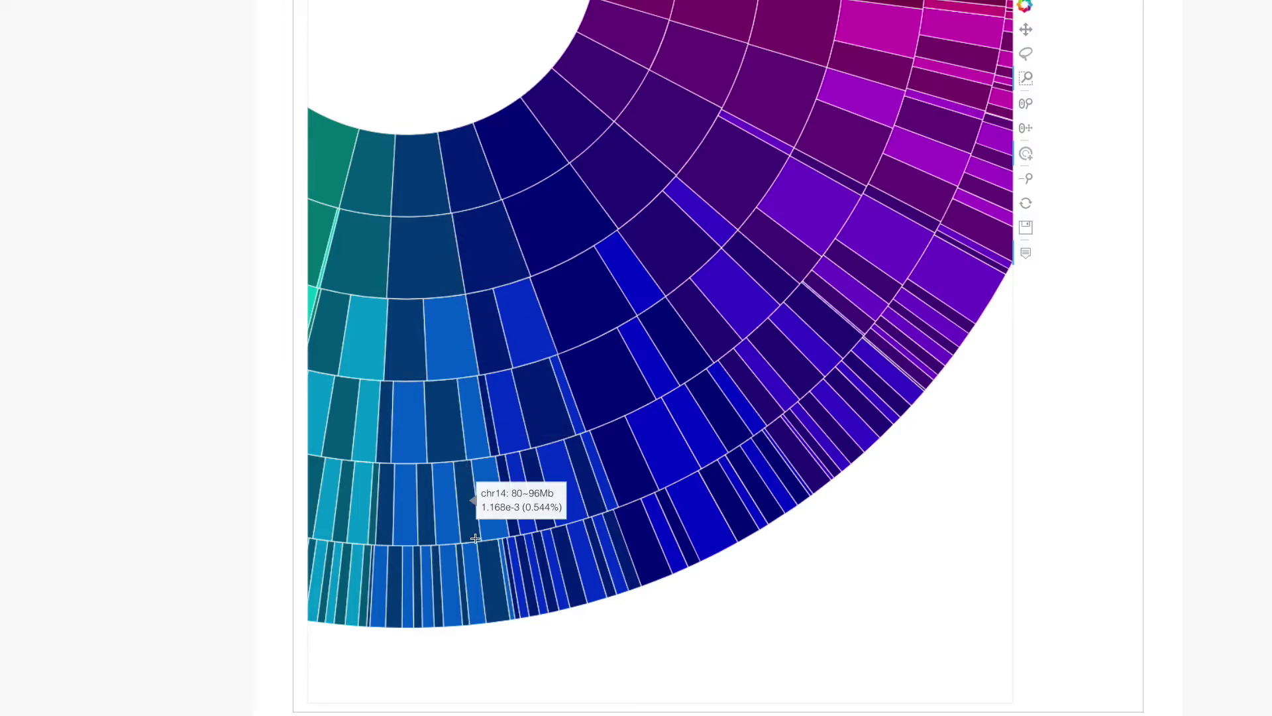
scroll(474, 535, "up", 2)
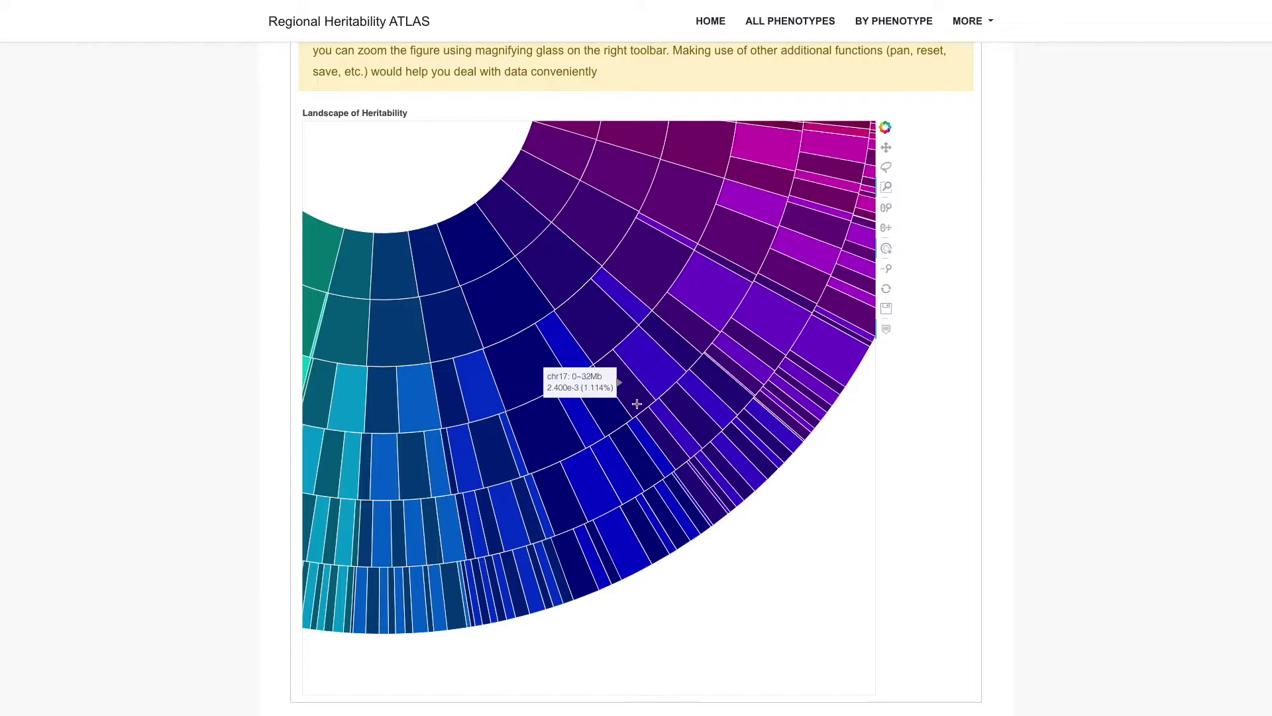
- Reset the donut plot's zoom, box-zoom onto its upper-left quadrant and select the outermost chr6: 32~40Mb segment
left_click(880, 287)
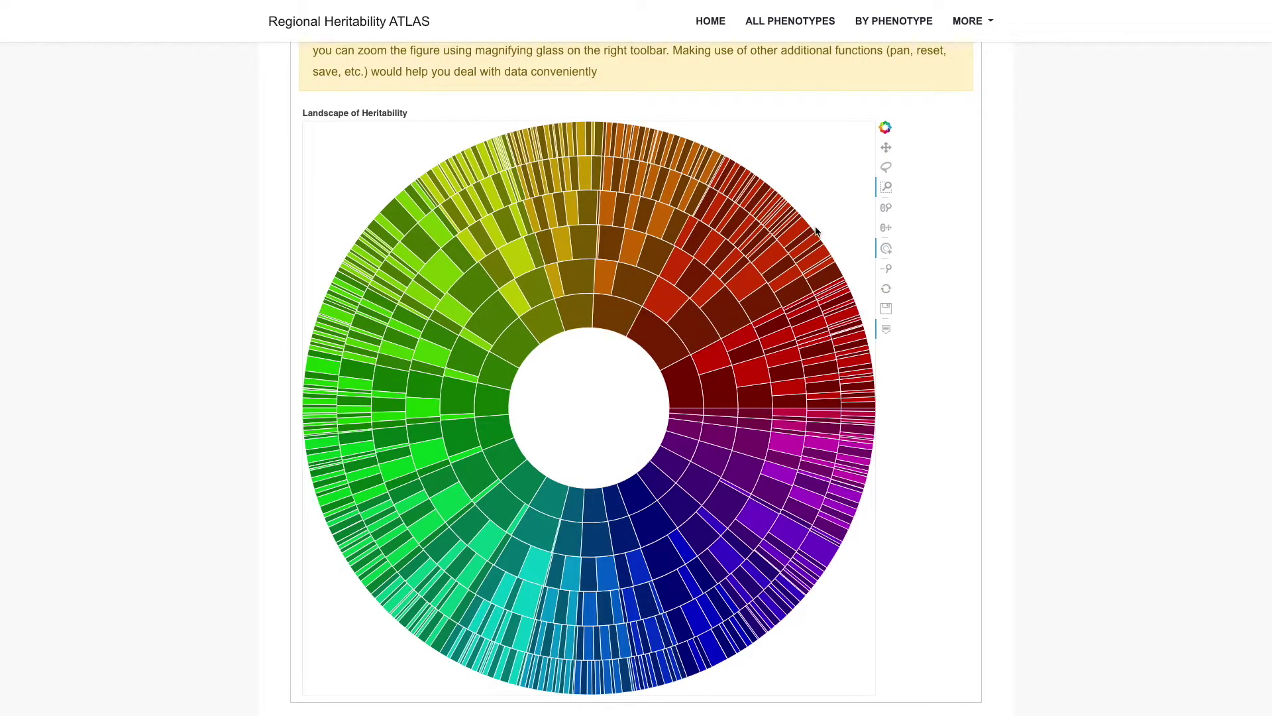
left_click_drag(323, 177, 604, 416)
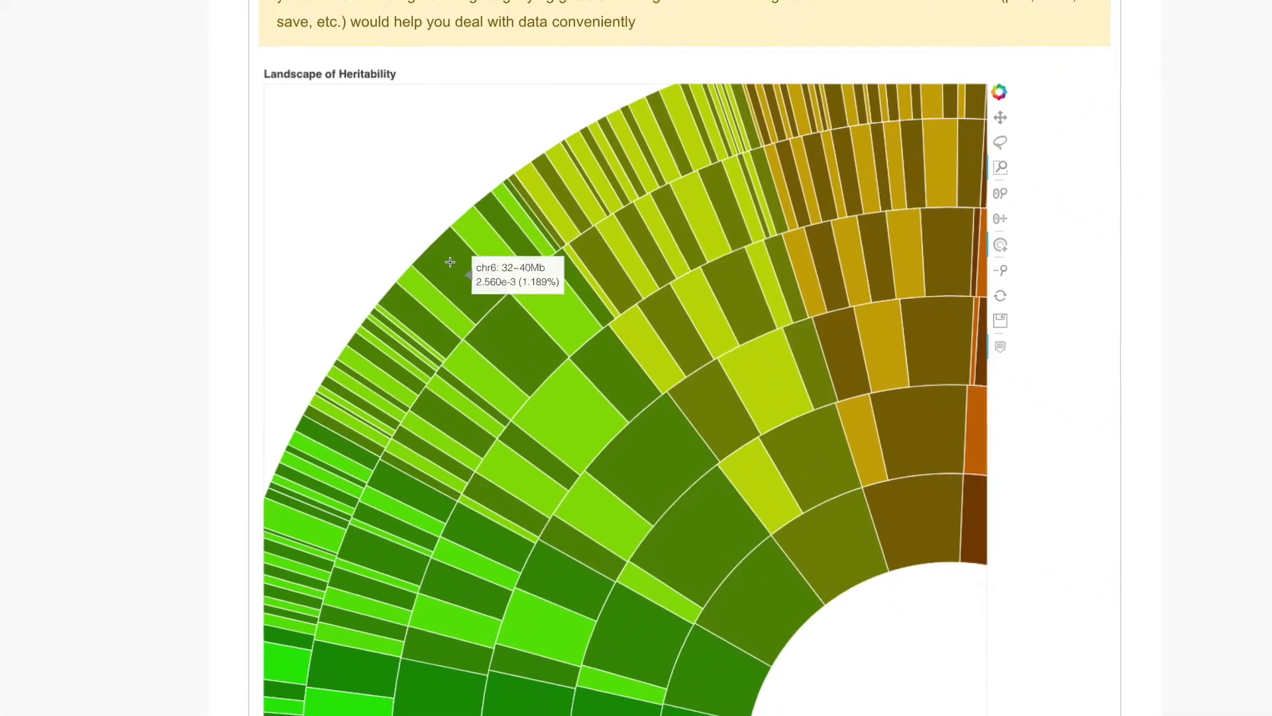
left_click(450, 262)
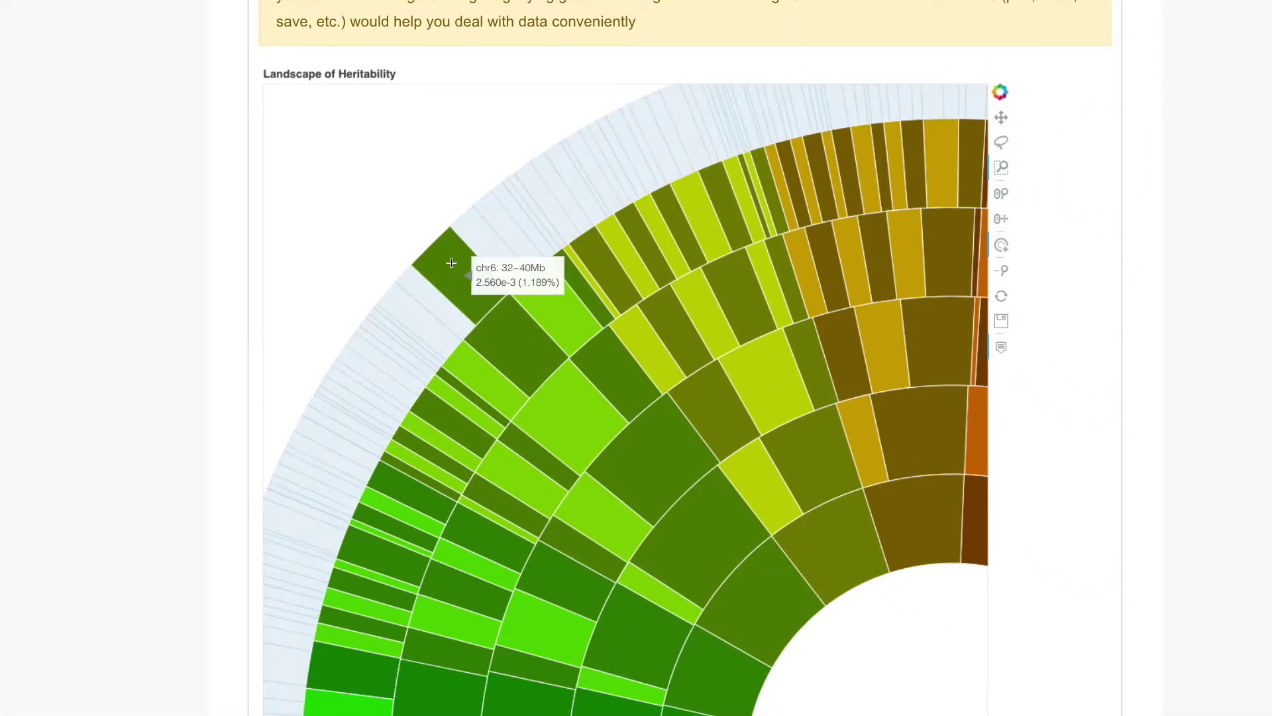
- Select a larger-scale segment further in on the zoomed Landscape of Heritability donut plot, and reset the plot's zoom
left_click(503, 322)
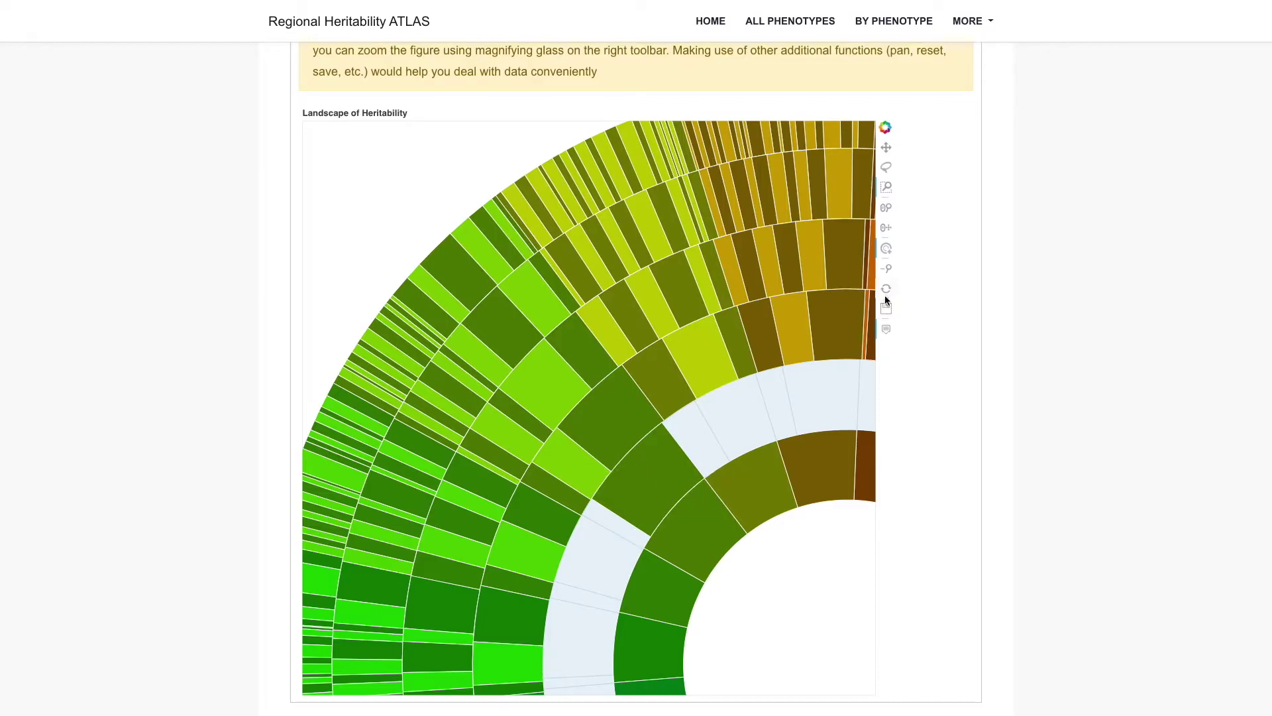
left_click(886, 292)
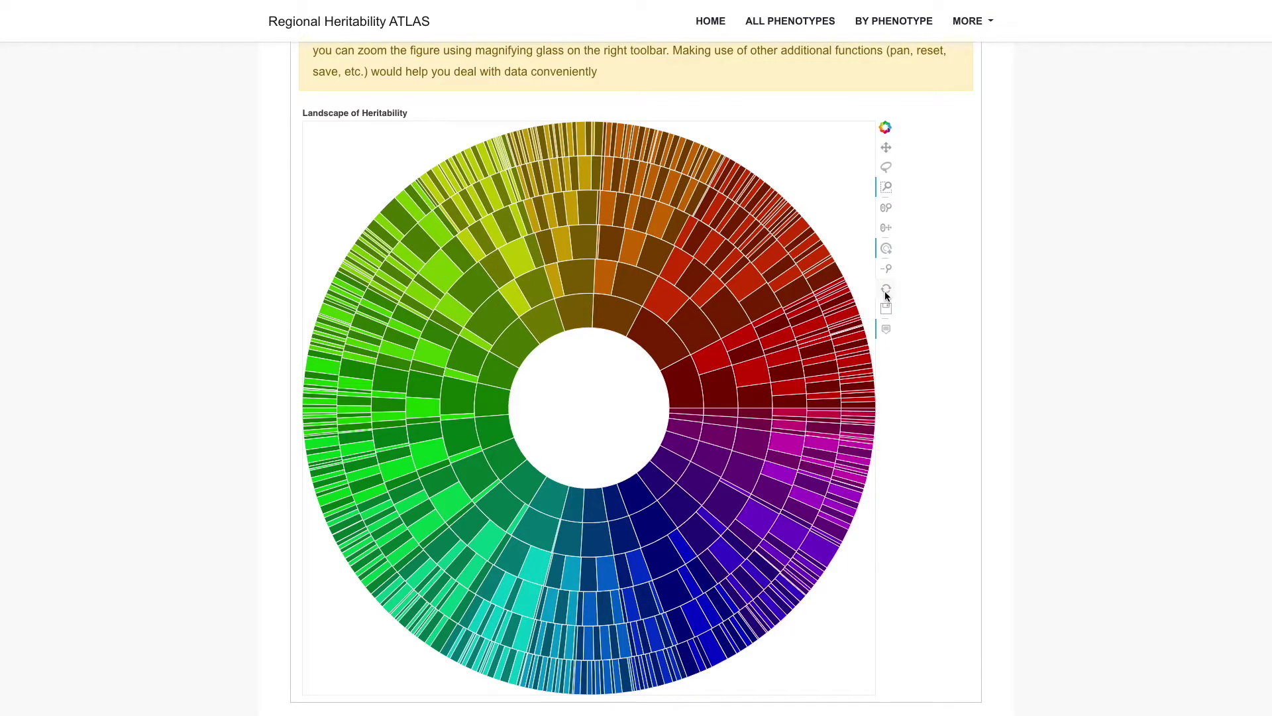
- View the BMI phenotype's Correlation chart and ANOVA result in the Analysis Result Viewer, and return to the Correlation chart
scroll(914, 296, "up", 3)
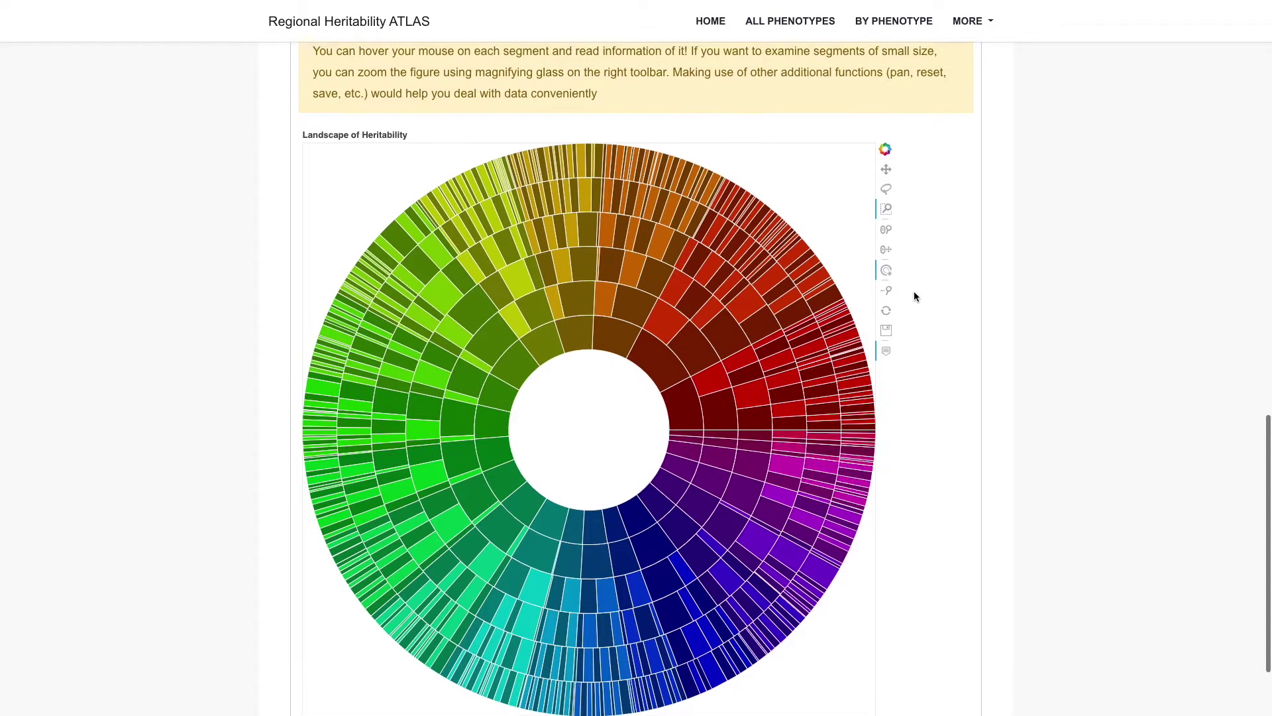
scroll(914, 295, "up", 1)
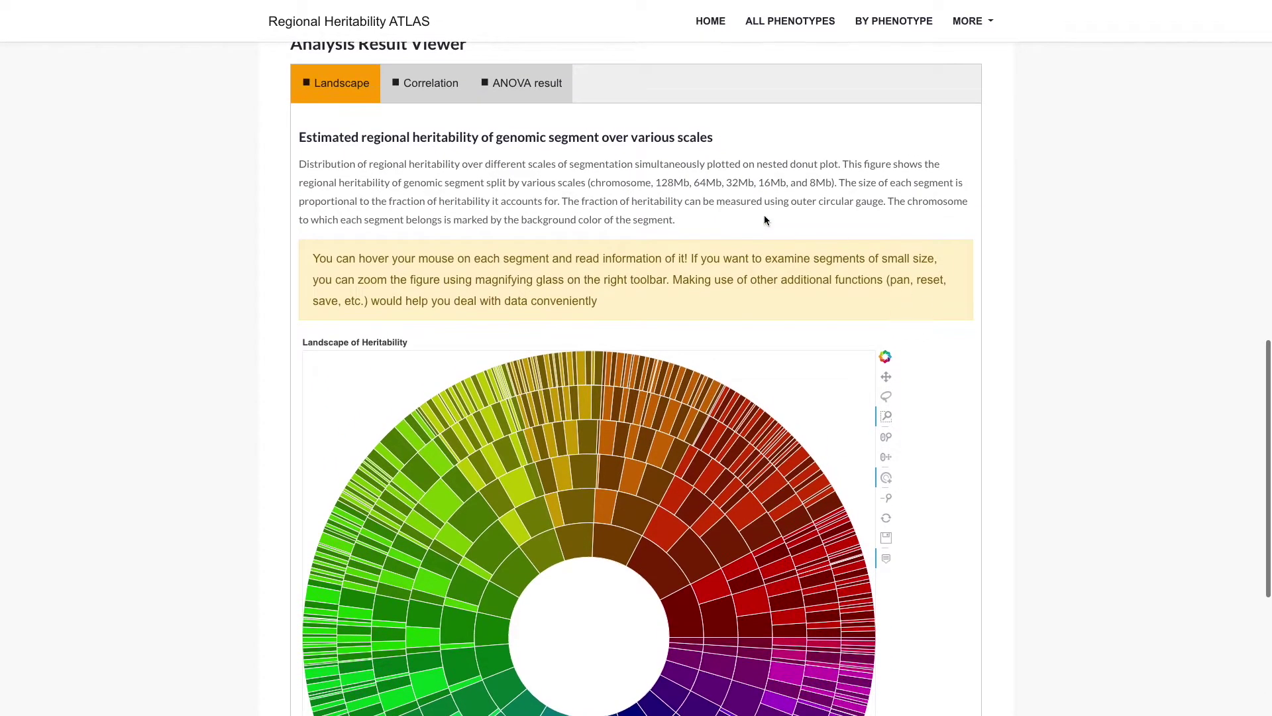
left_click(447, 91)
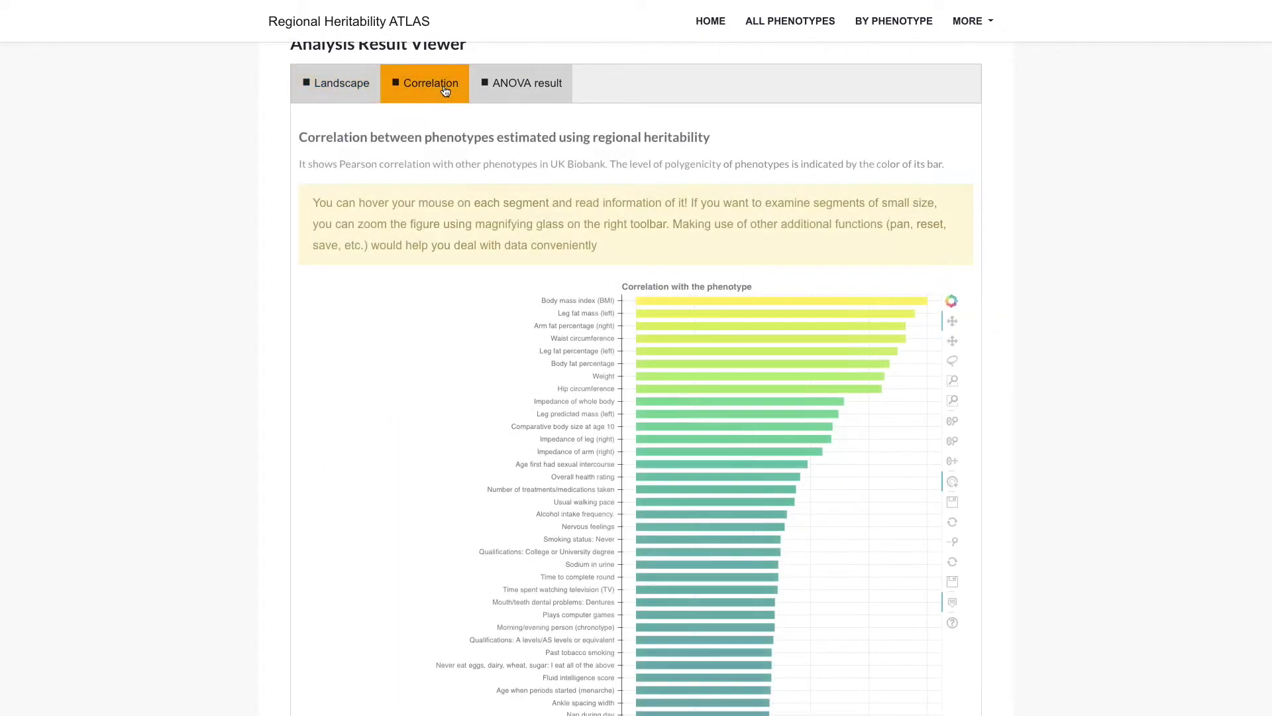
left_click(497, 91)
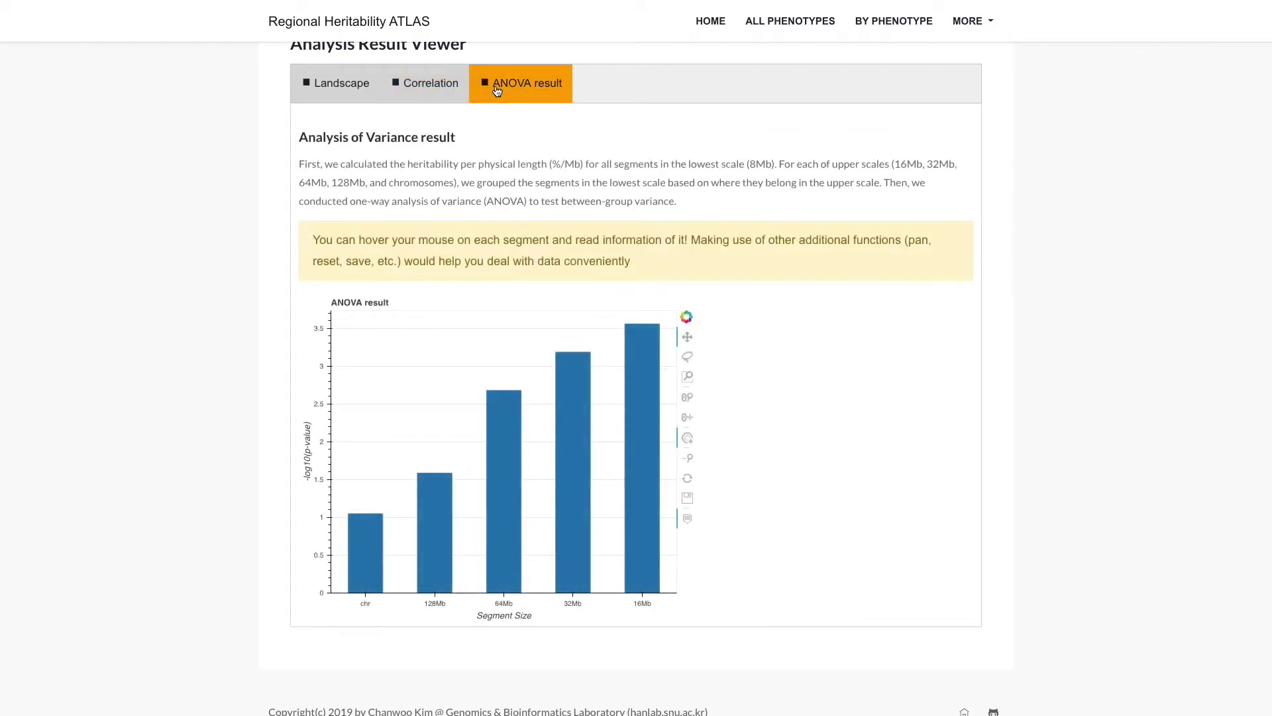
left_click(444, 93)
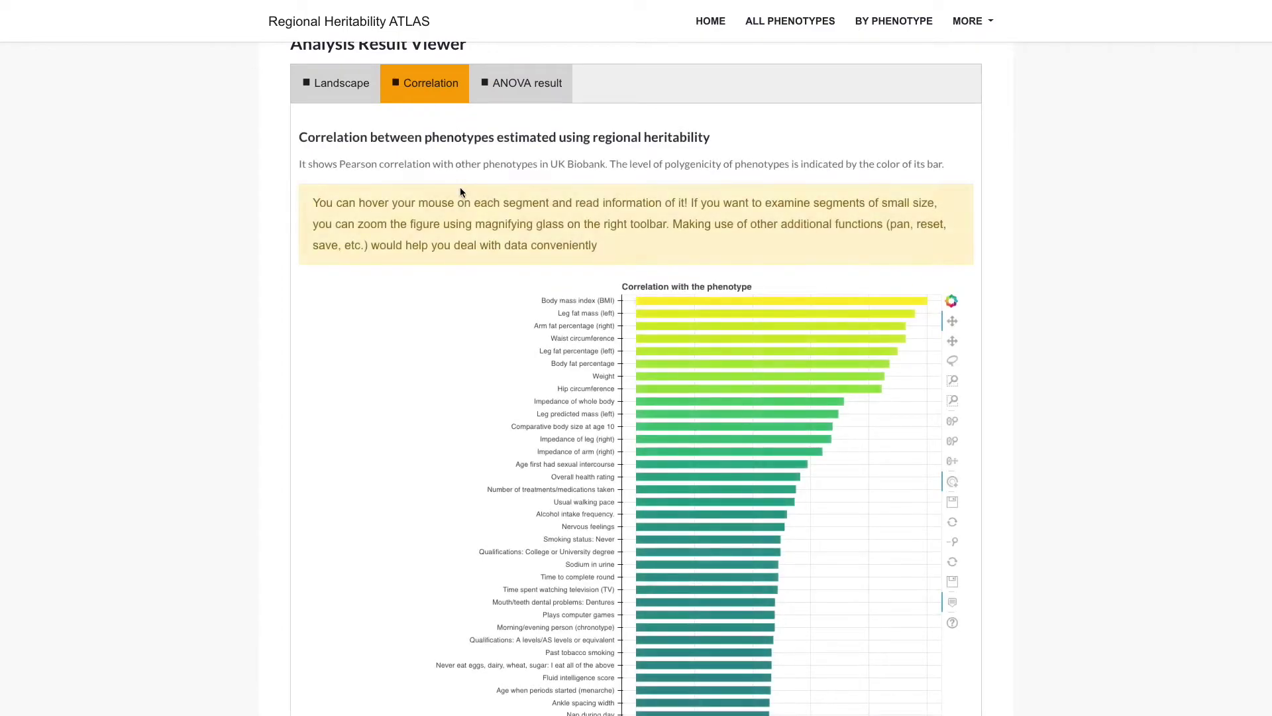
- Inspect the individual bars' phenotype codes and correlations in the Correlation with the phenotype chart, from Body mass index down
scroll(462, 192, "down", 3)
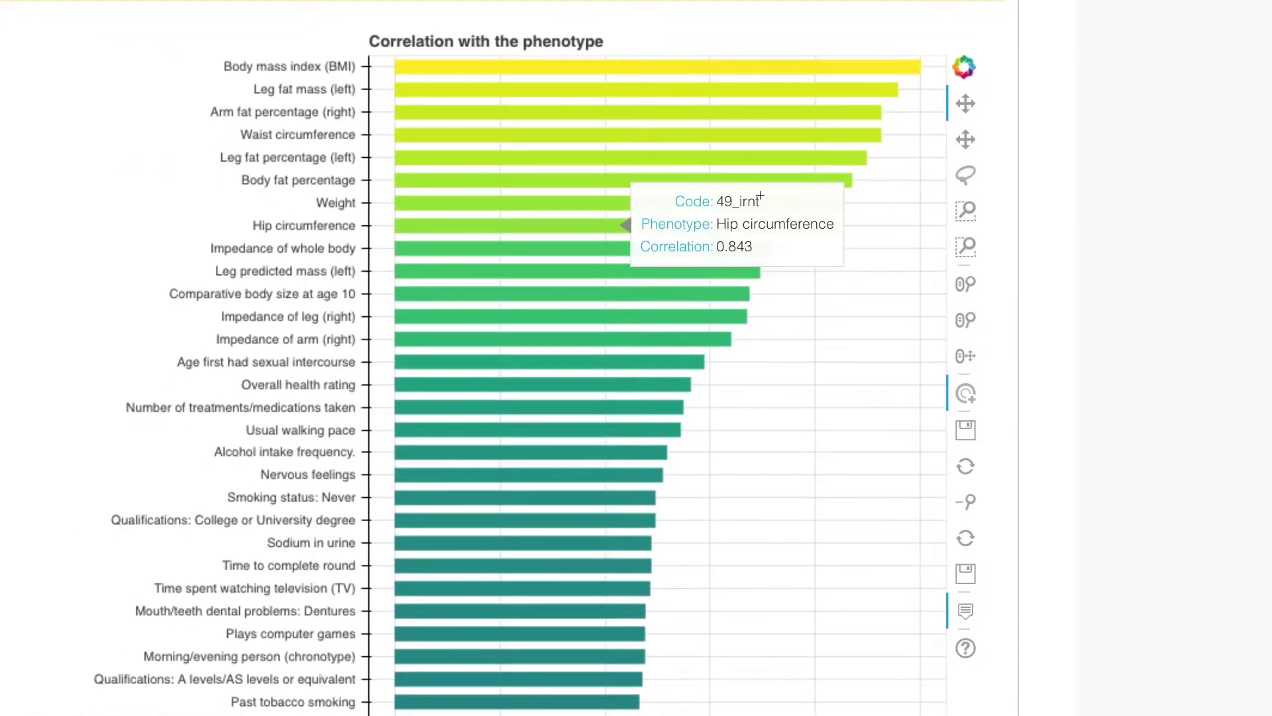
mouse_move(613, 79)
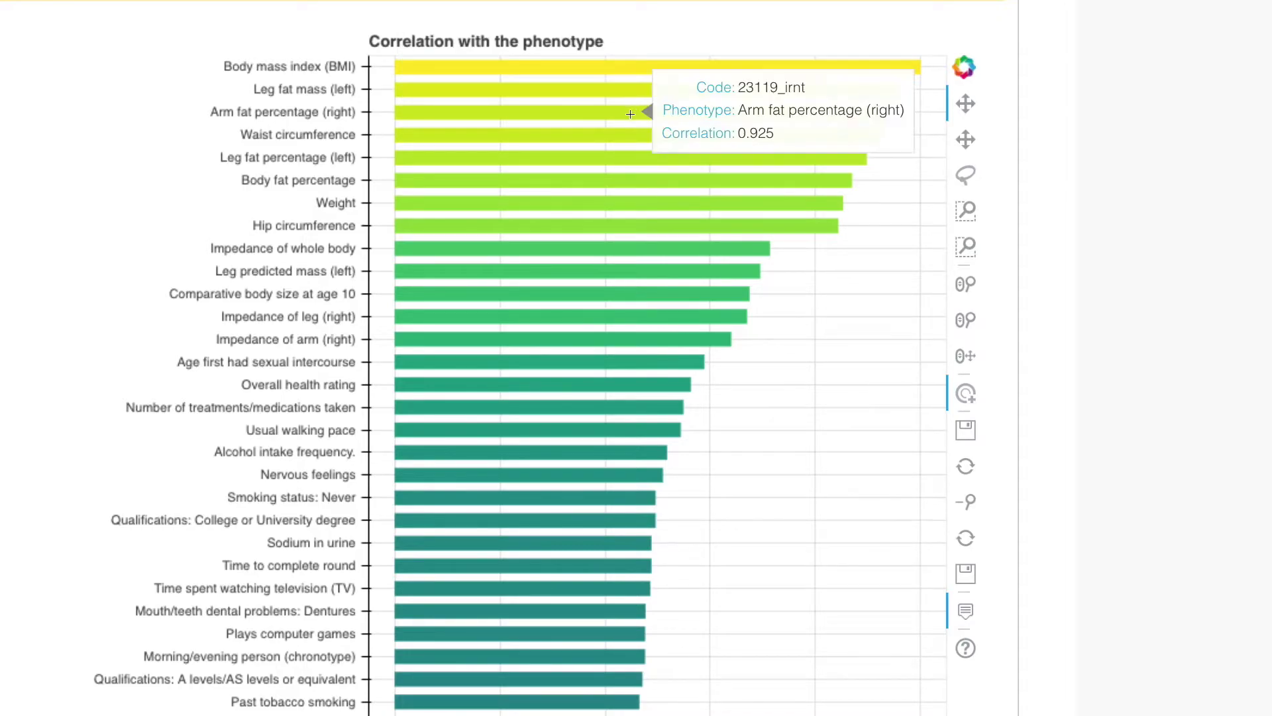
mouse_move(611, 174)
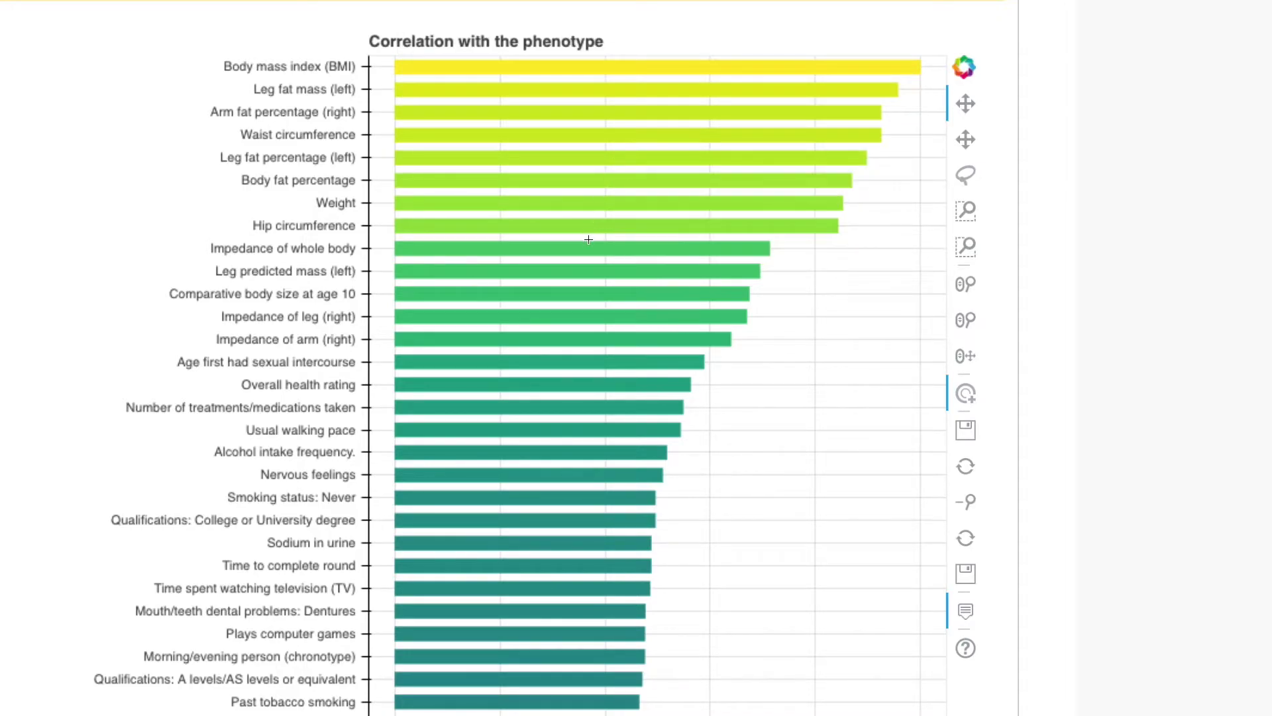
mouse_move(563, 350)
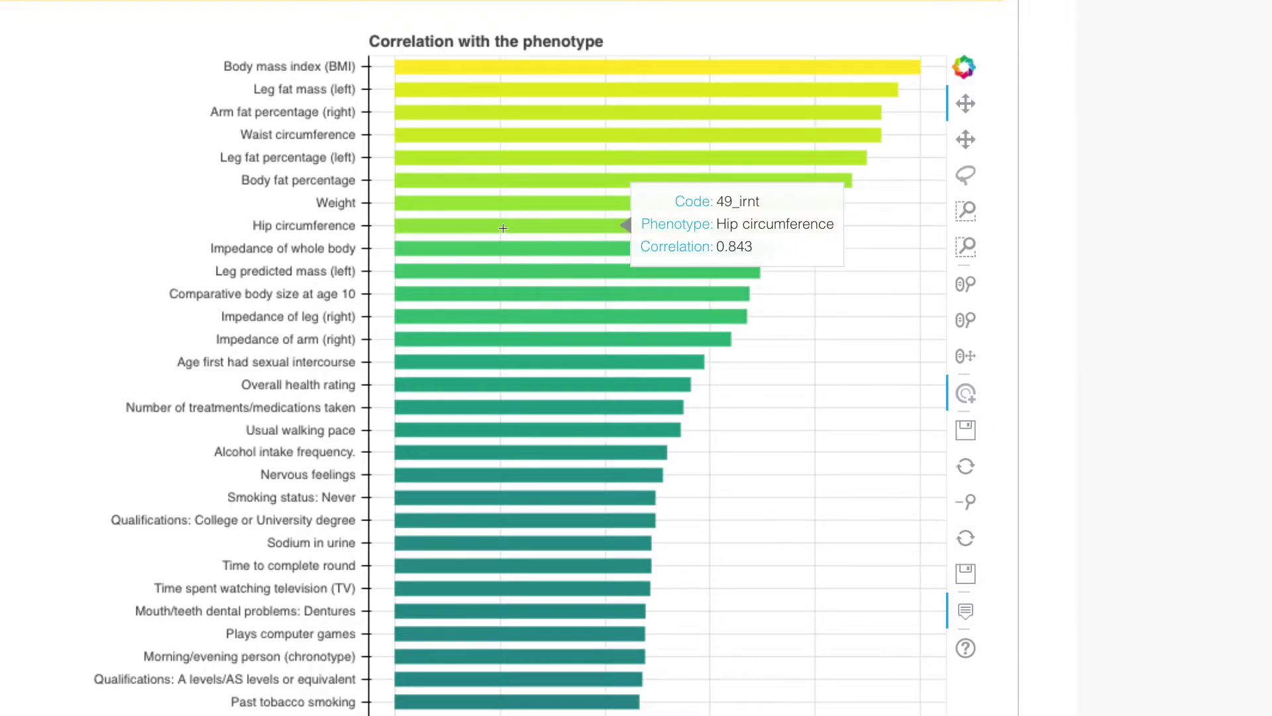
- Open the Hip circumference phenotype page from its correlation bar, look through its information table, and close that page
left_click(503, 230)
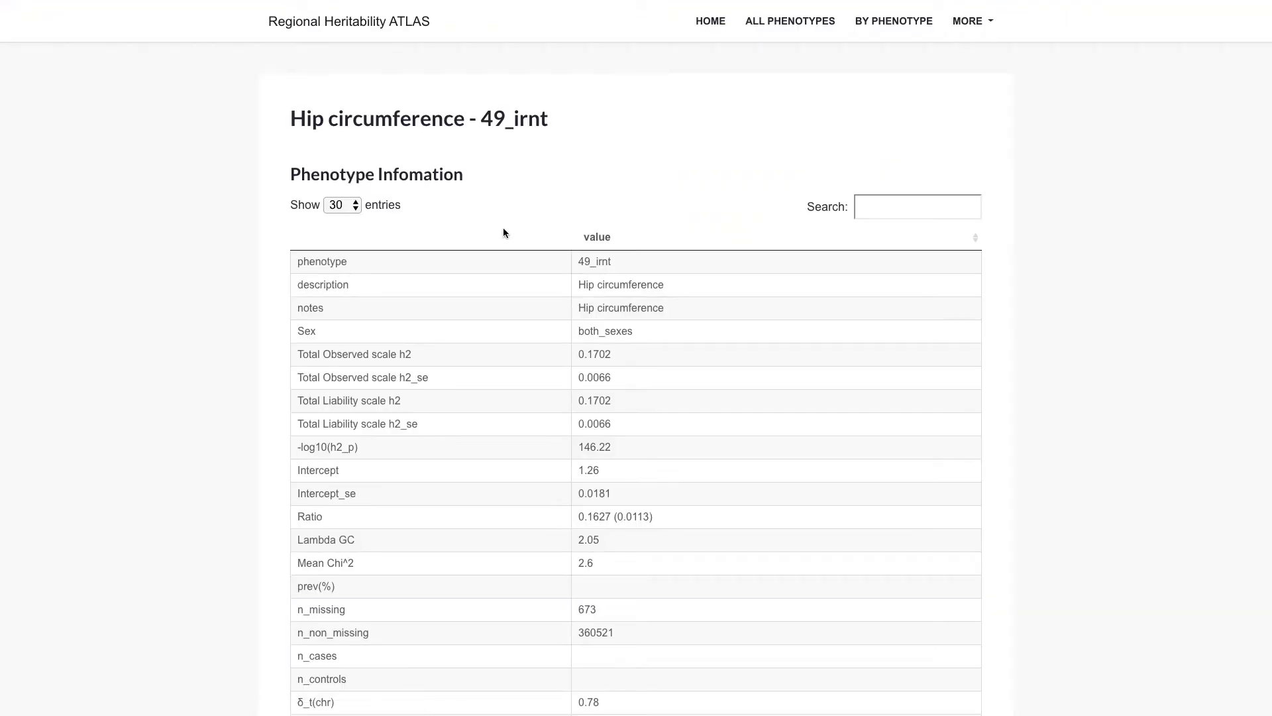
scroll(503, 232, "down", 9)
scroll(503, 232, "up", 5)
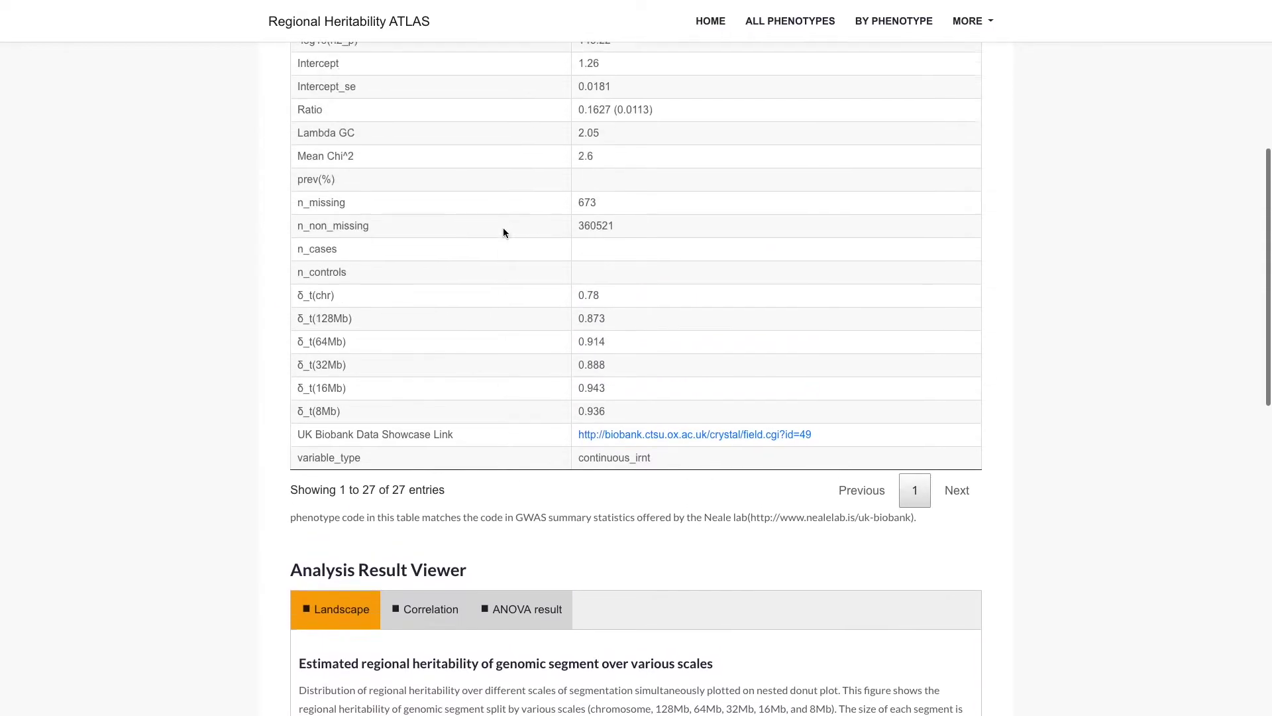
scroll(503, 232, "up", 4)
key("super+w")
- Show the BMI ANOVA result and inspect the -log10(p-value) bars for the segment sizes from chr to 16Mb
scroll(508, 162, "up", 1)
scroll(508, 162, "up", 5)
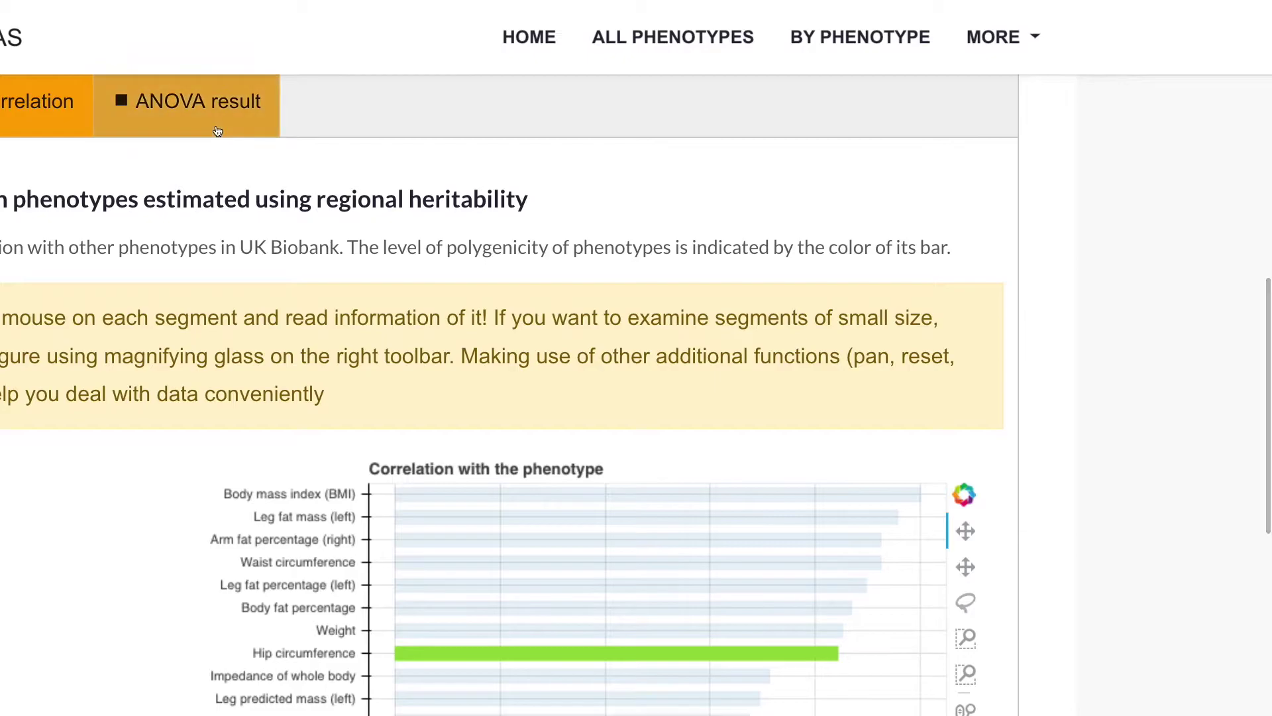
left_click(198, 103)
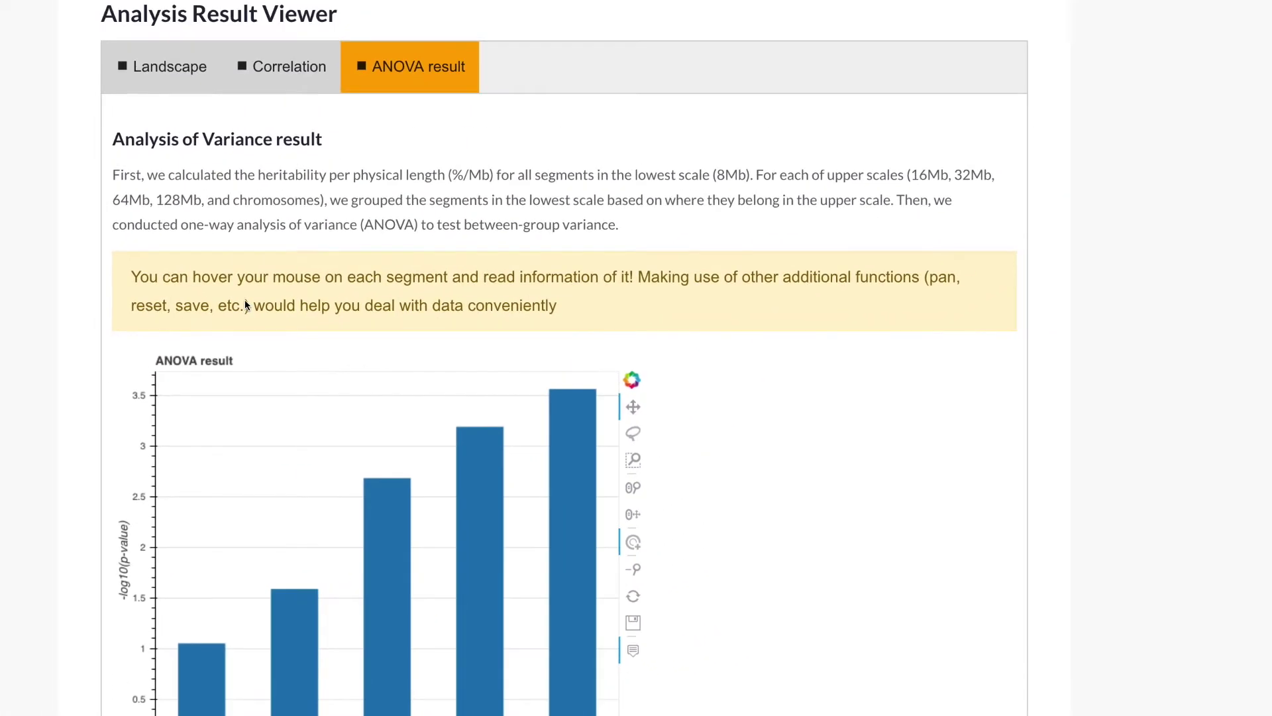
scroll(249, 304, "down", 2)
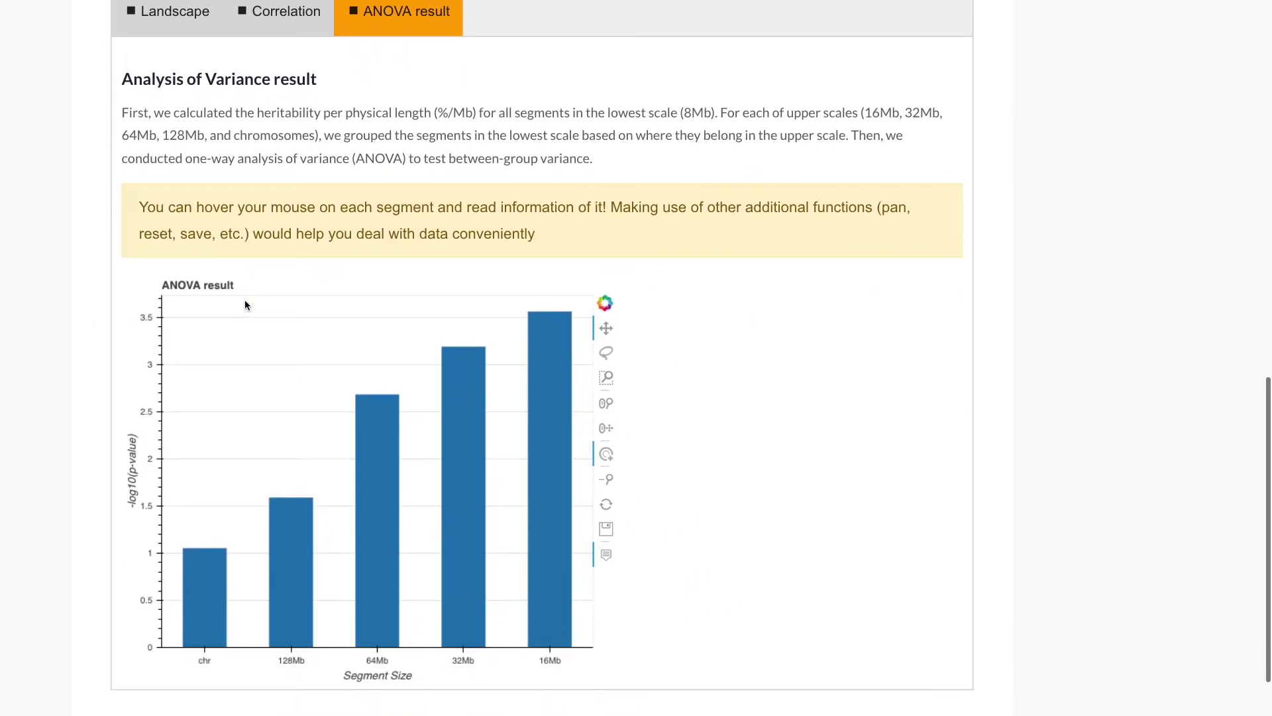
mouse_move(384, 528)
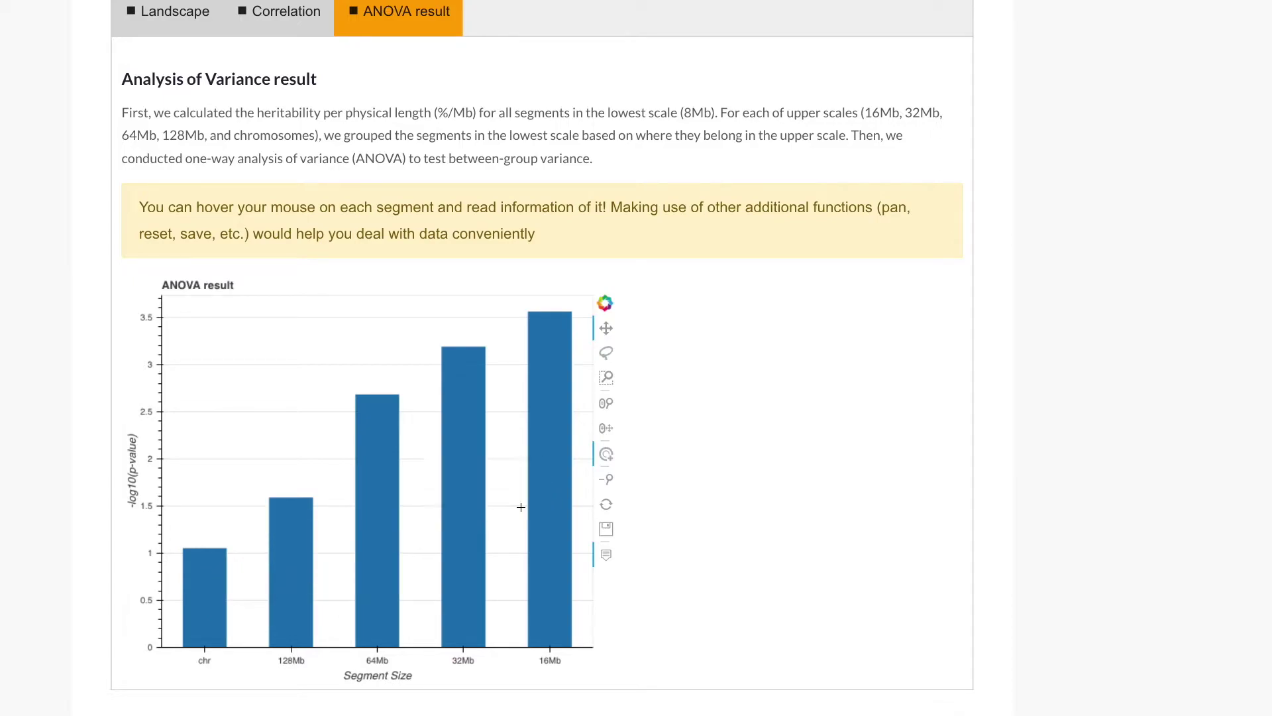
mouse_move(216, 601)
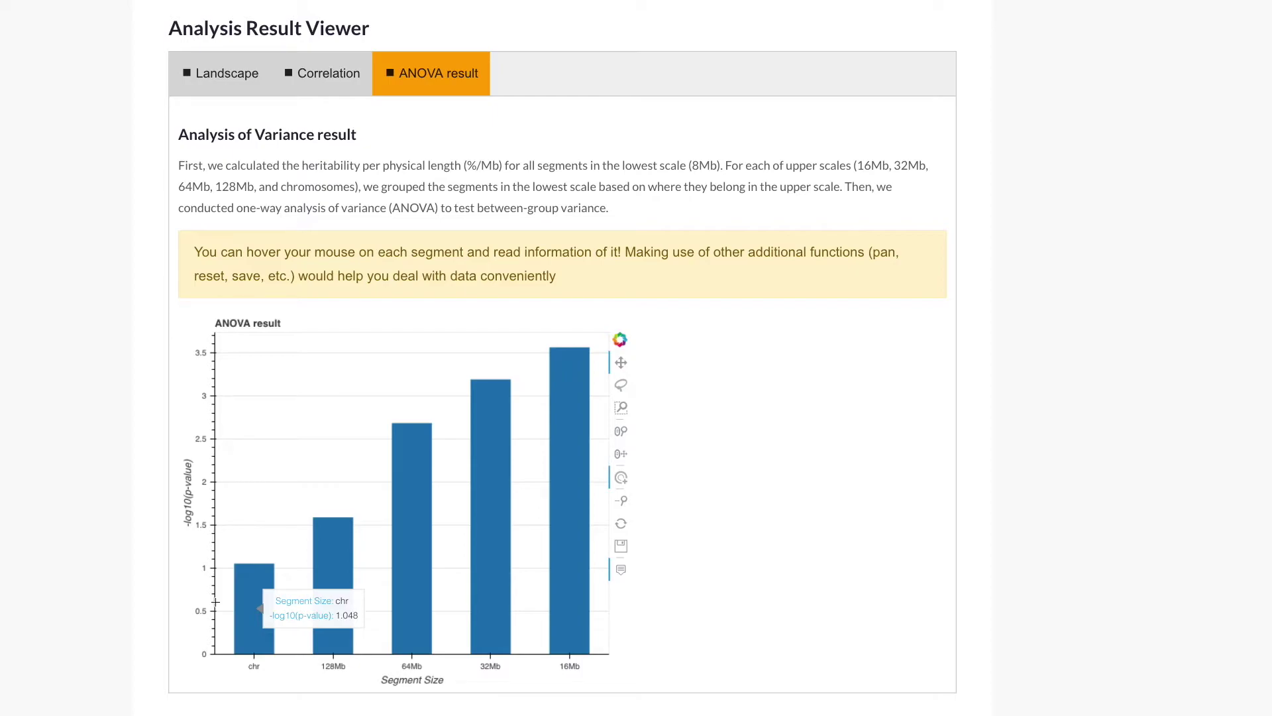
- Return to the Regional Heritability ATLAS home page and open the All Phenotypes section
scroll(216, 601, "up", 3)
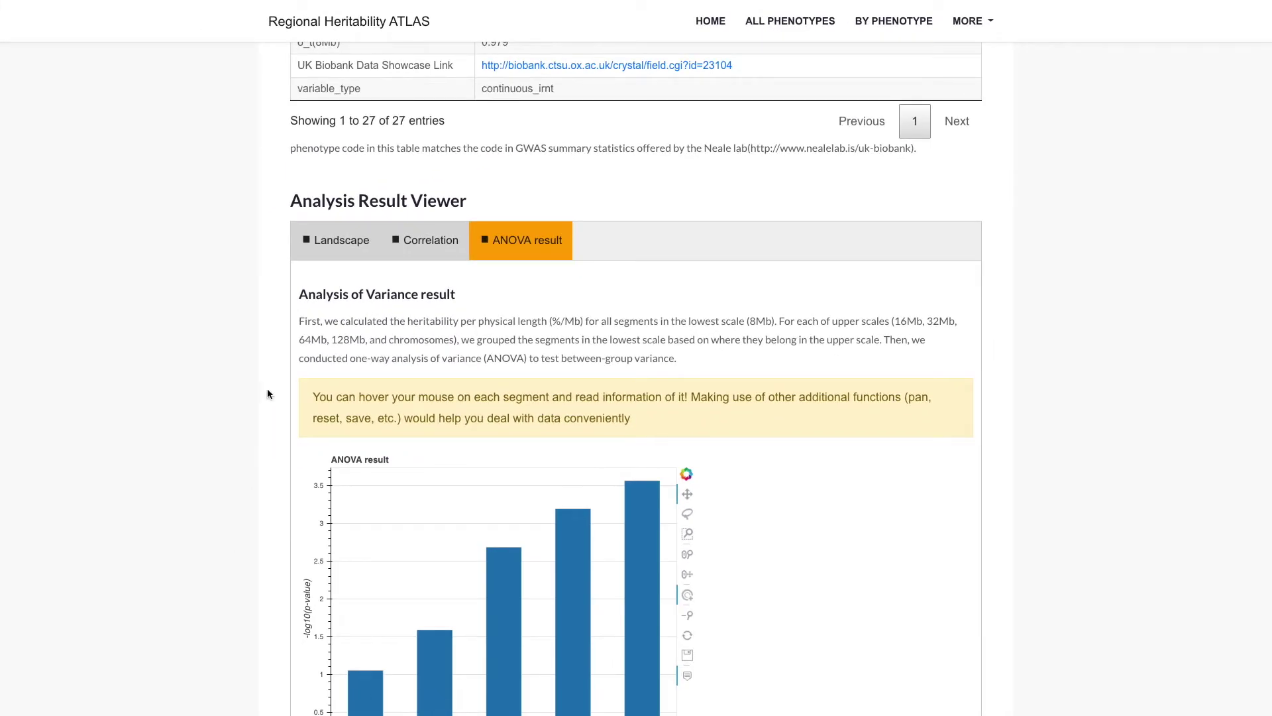
left_click(365, 24)
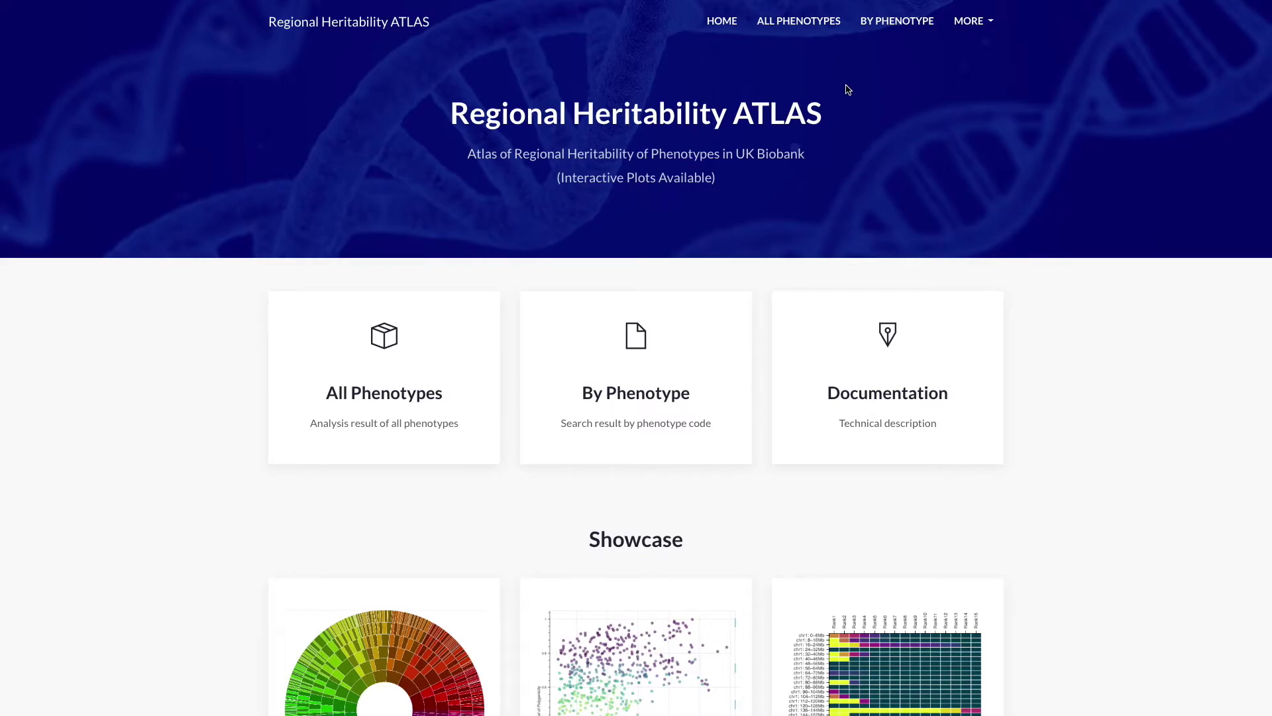
left_click(799, 21)
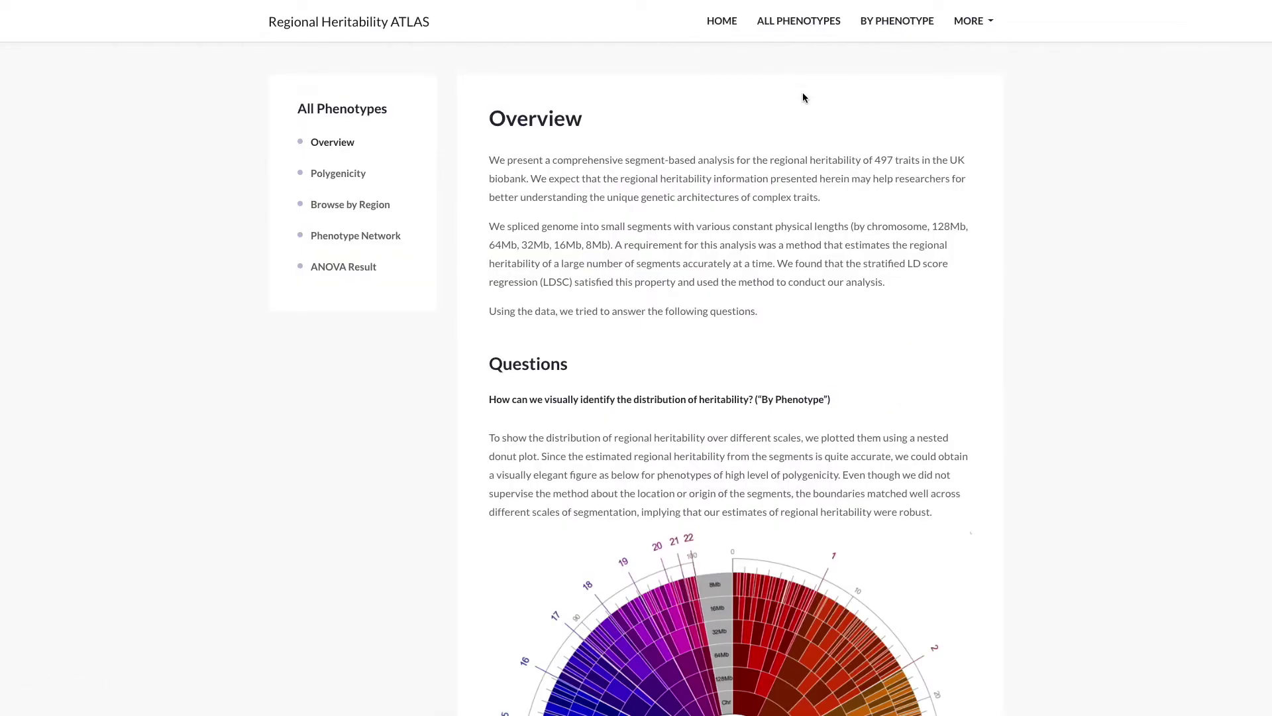
- Read through the All Phenotypes Overview, from the donut plot explanation and polygenicity formulas to the ANOVA question
scroll(802, 93, "down", 2)
scroll(803, 97, "down", 2)
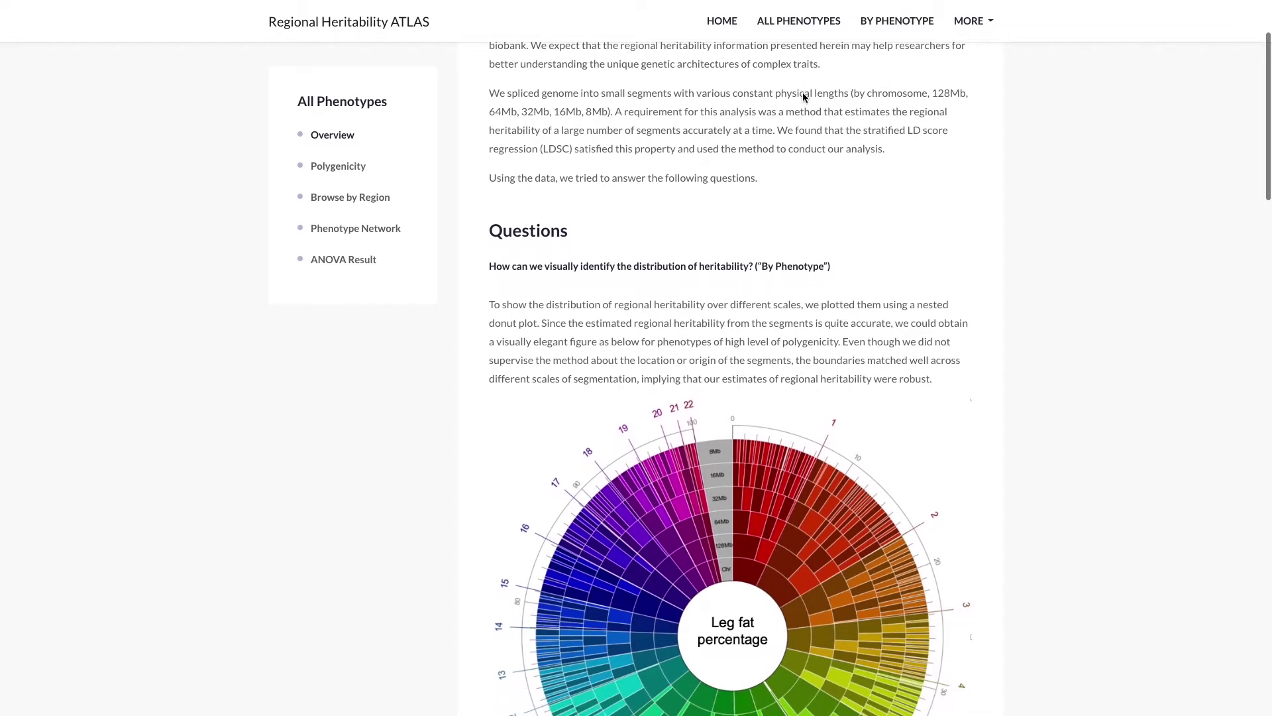
scroll(803, 94, "down", 1)
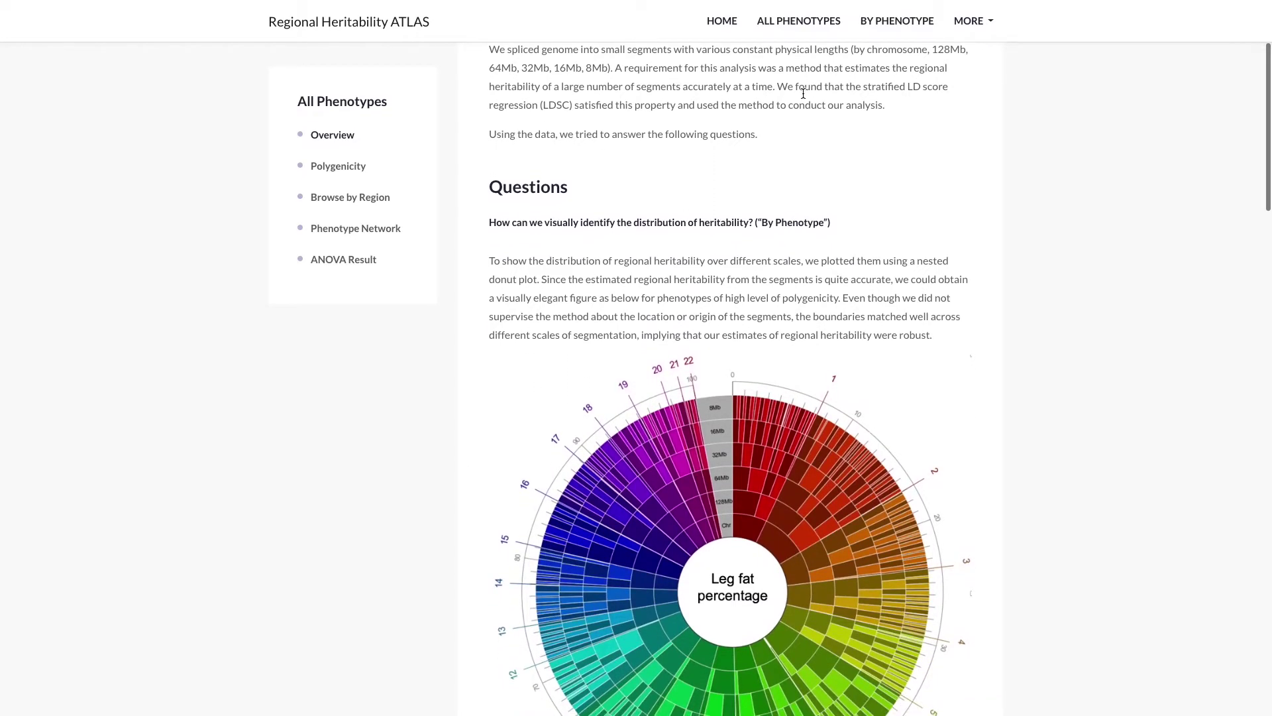
scroll(803, 93, "down", 4)
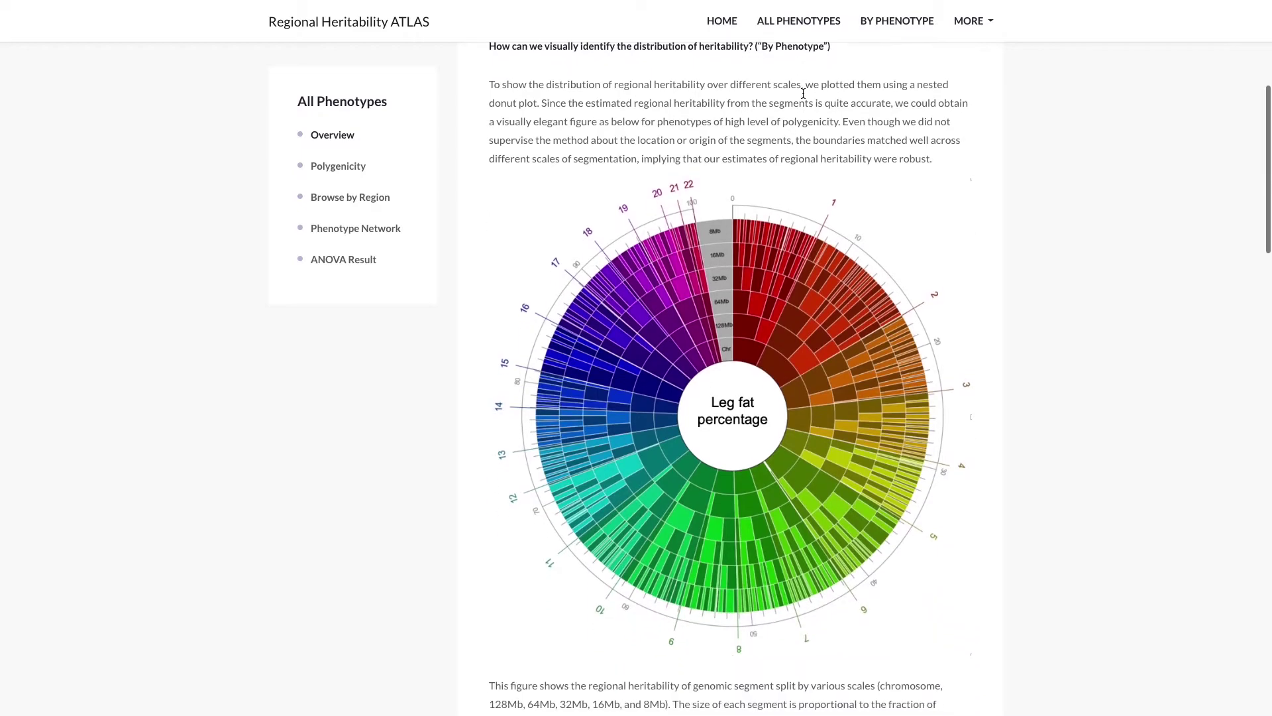
scroll(803, 94, "down", 6)
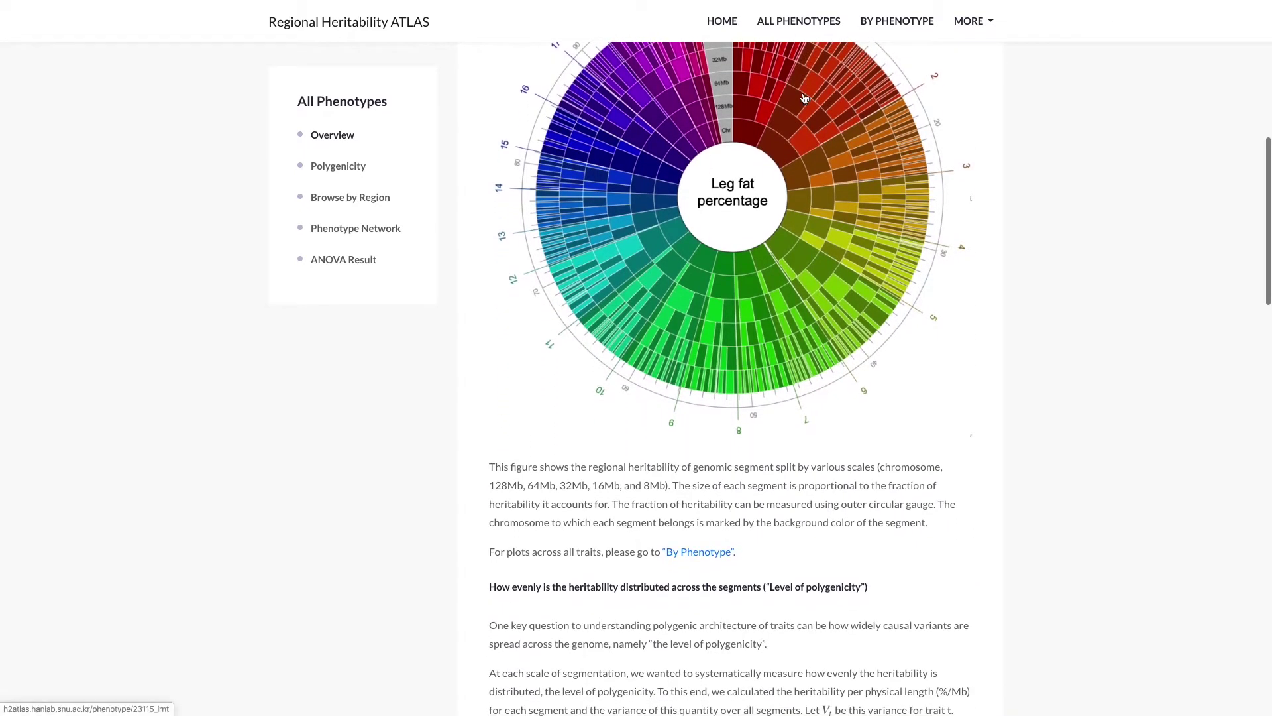
scroll(805, 99, "down", 13)
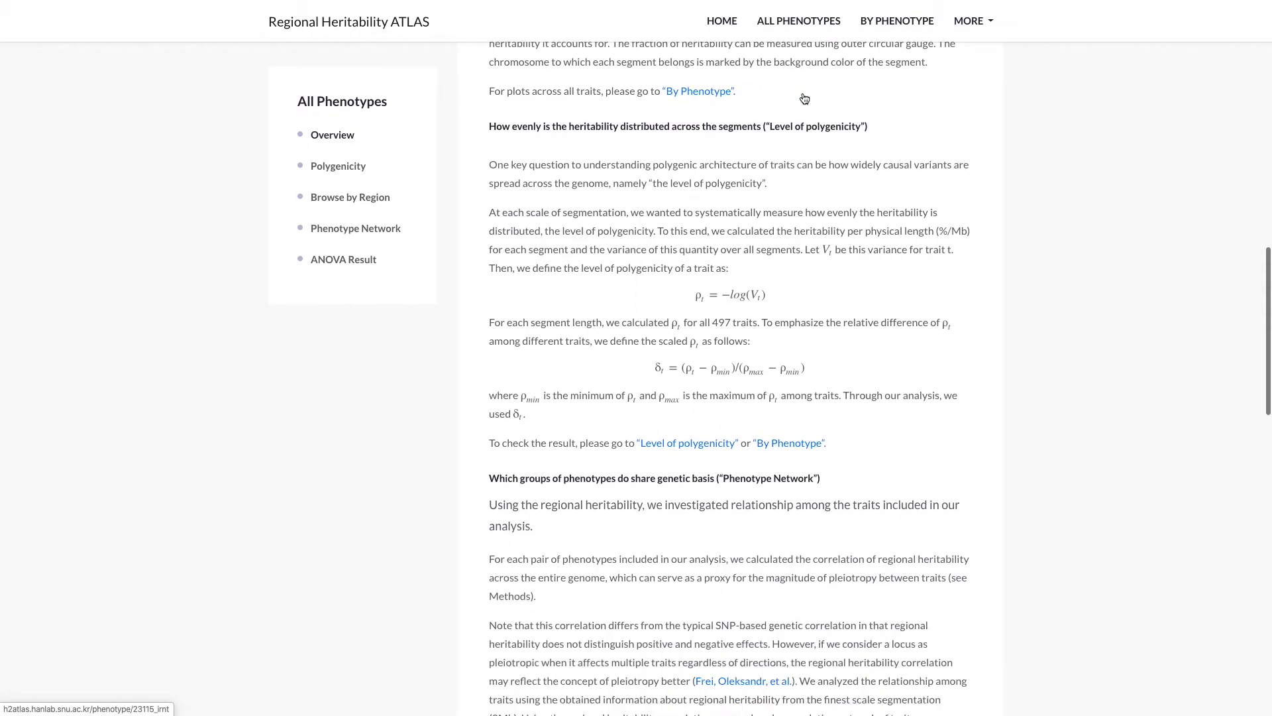
scroll(805, 99, "down", 7)
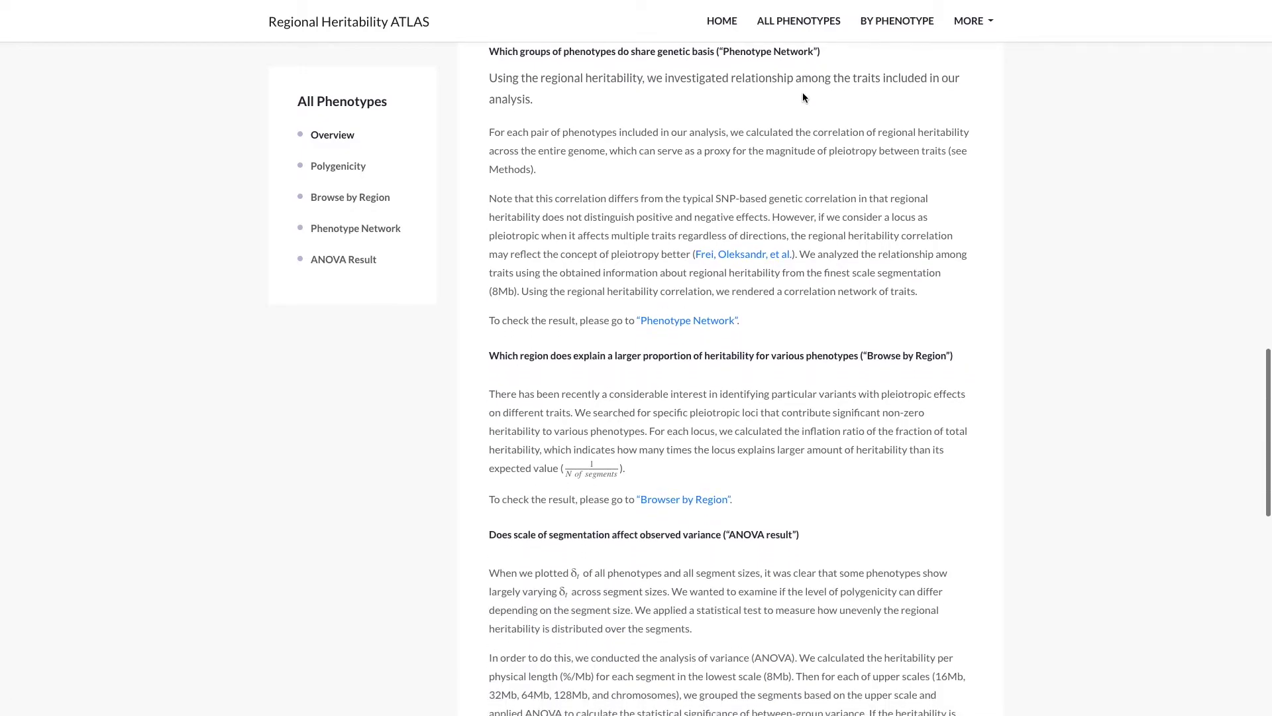
scroll(803, 98, "down", 4)
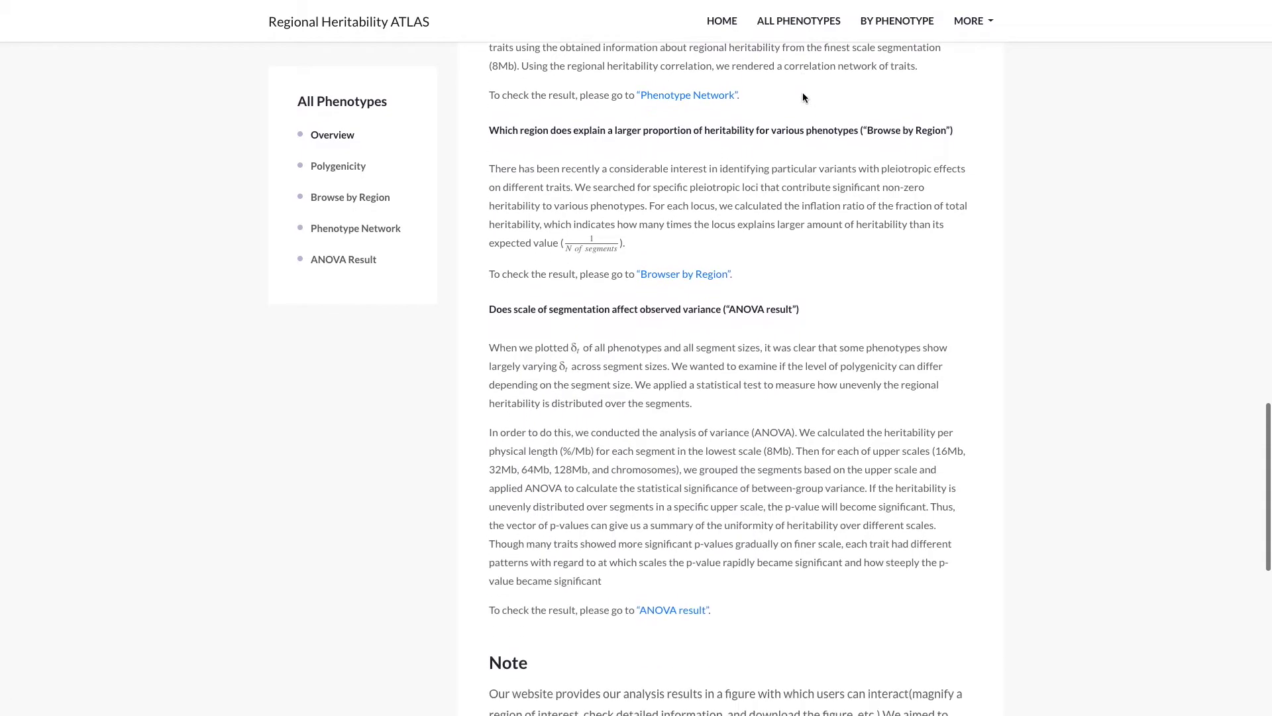
- Open the Polygenicity page and inspect individual phenotypes' points in the Level of Polygenicity - Heritability (all traits) scatter plot
left_click(356, 170)
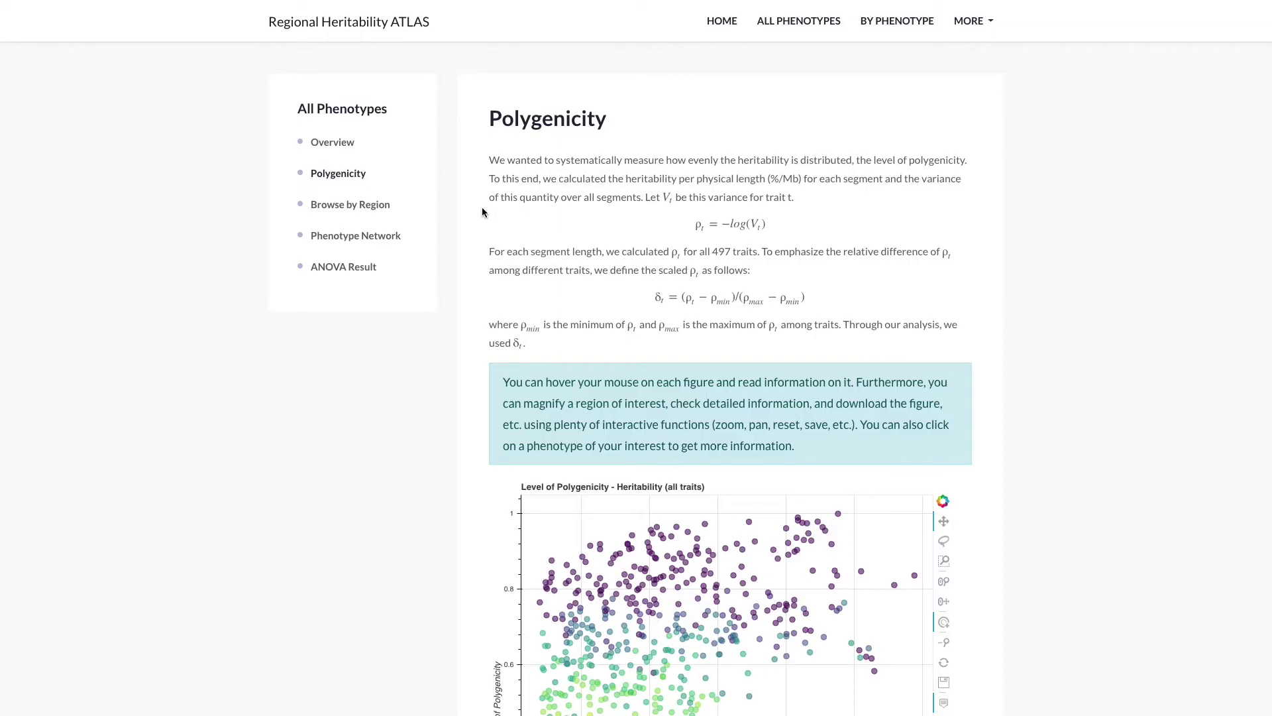
scroll(482, 212, "down", 6)
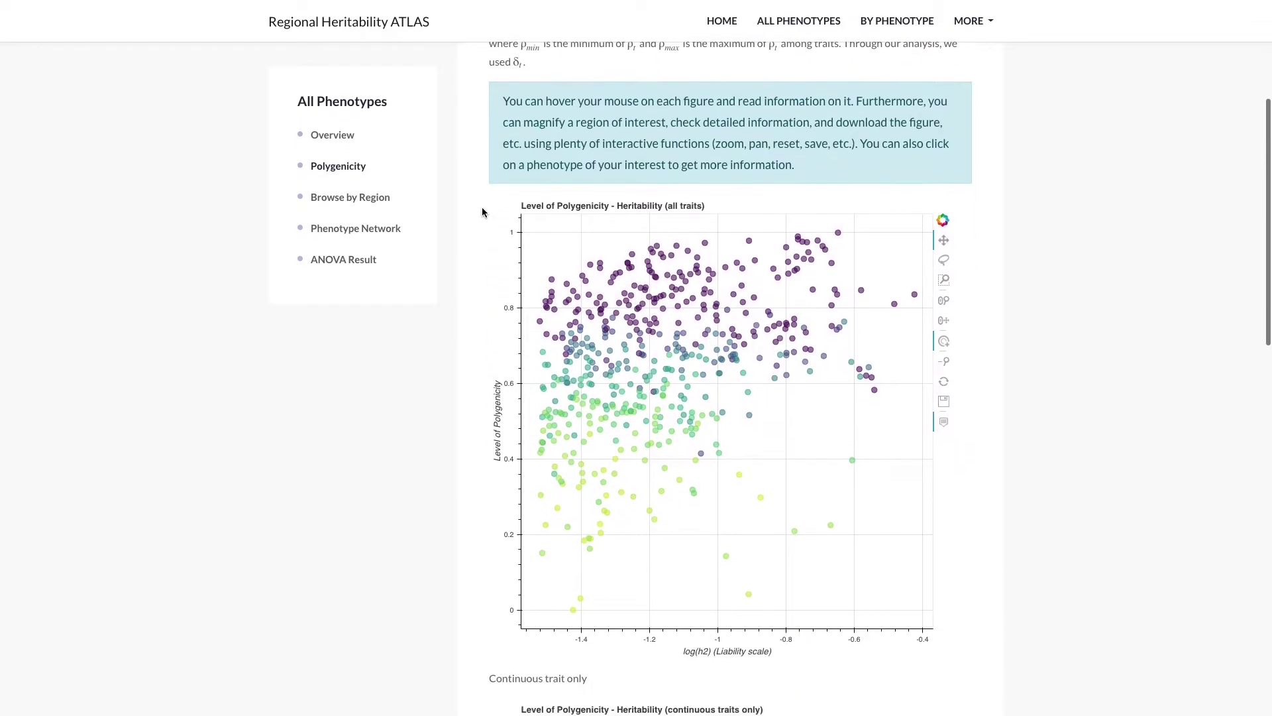
scroll(483, 212, "down", 1)
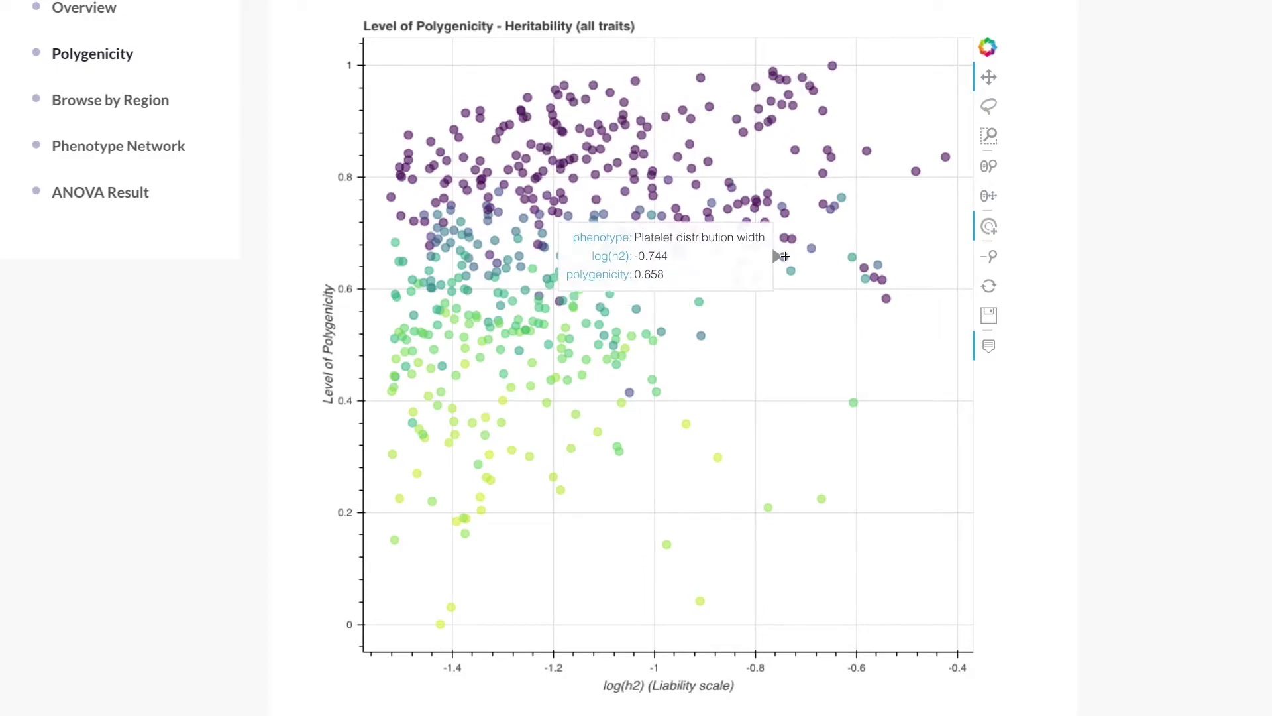
mouse_move(749, 249)
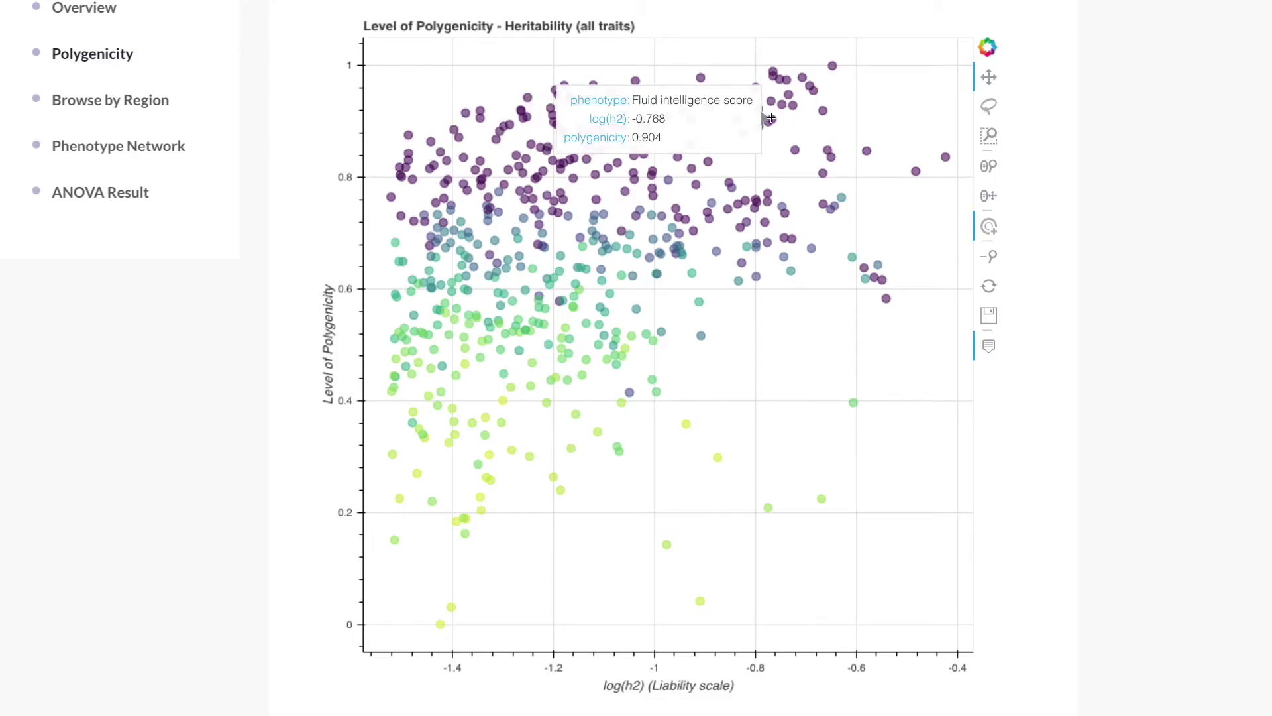
- Open the Browse by Region page and look through the heatmap of the top 15 highly associated phenotypes for each locus
scroll(762, 118, "up", 1)
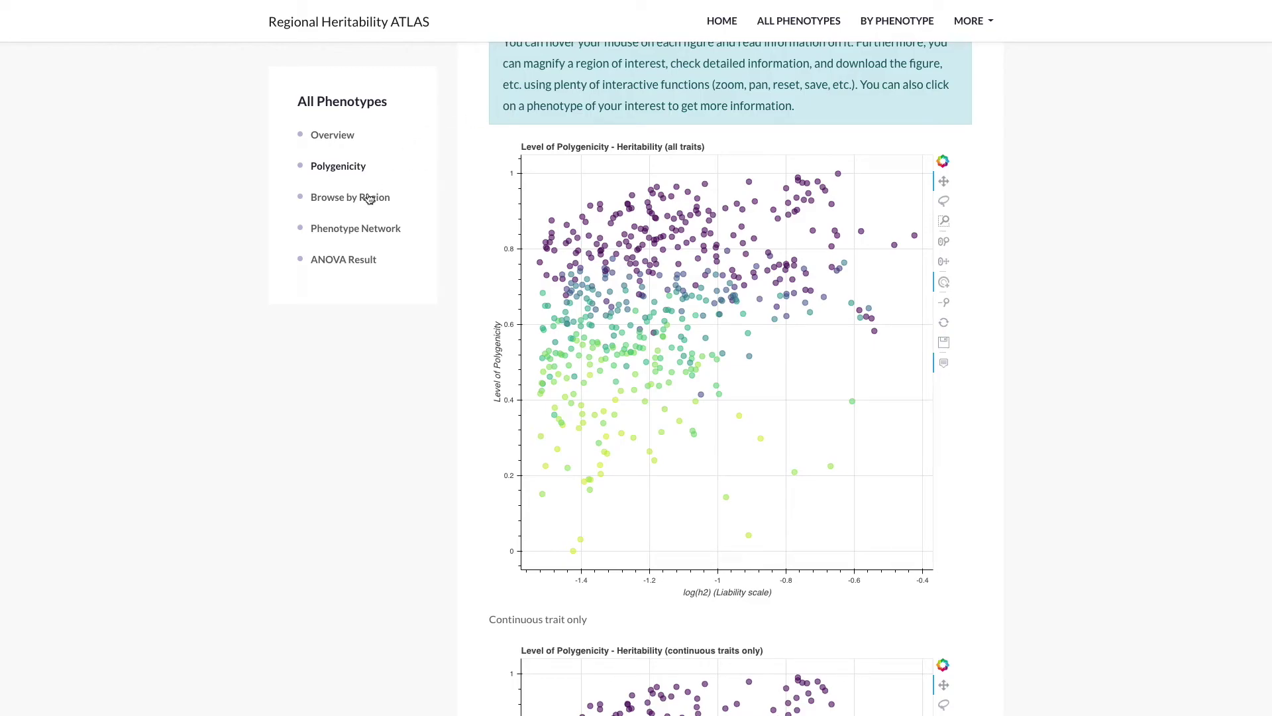
left_click(369, 198)
scroll(648, 313, "down", 5)
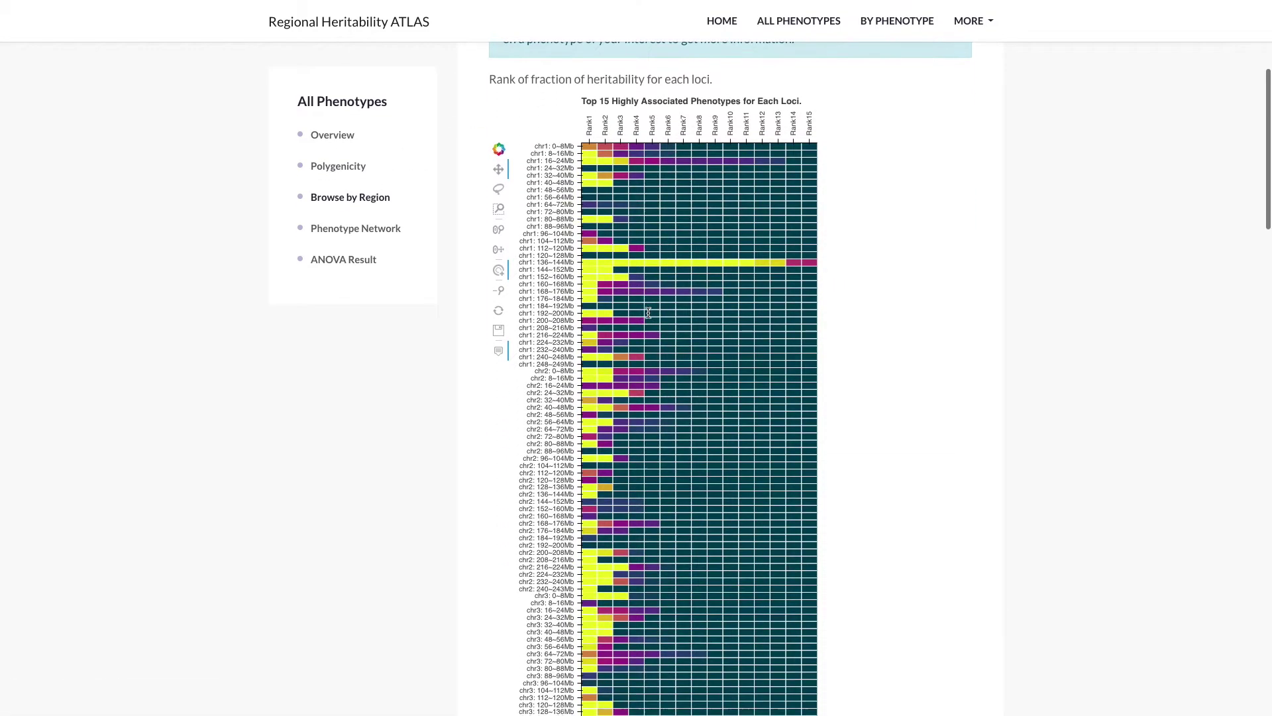
scroll(648, 313, "down", 12)
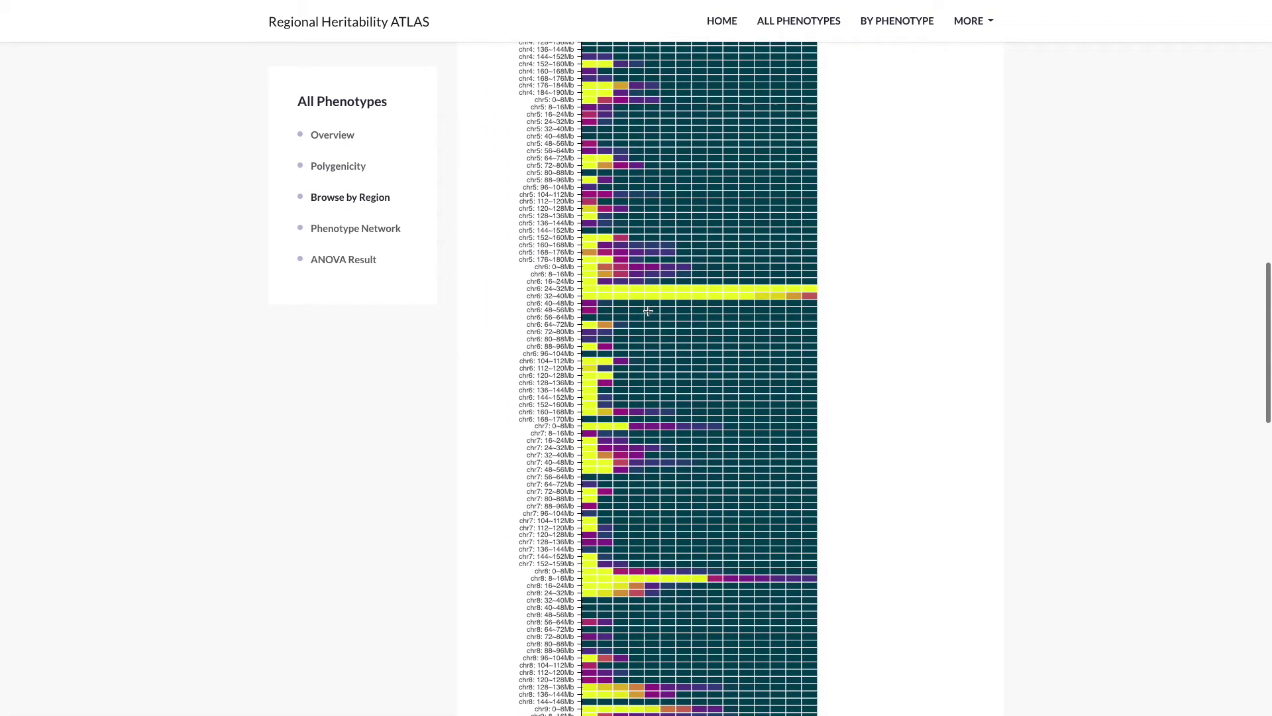
- In the Browse by Region heatmap, open the phenotype ranked fourth for chr6: 24~32Mb and look over its Phenotype Information page
scroll(648, 310, "down", 14)
scroll(648, 311, "down", 4)
scroll(648, 311, "up", 14)
scroll(648, 310, "up", 5)
mouse_move(710, 223)
scroll(709, 223, "up", 3)
scroll(710, 223, "down", 2)
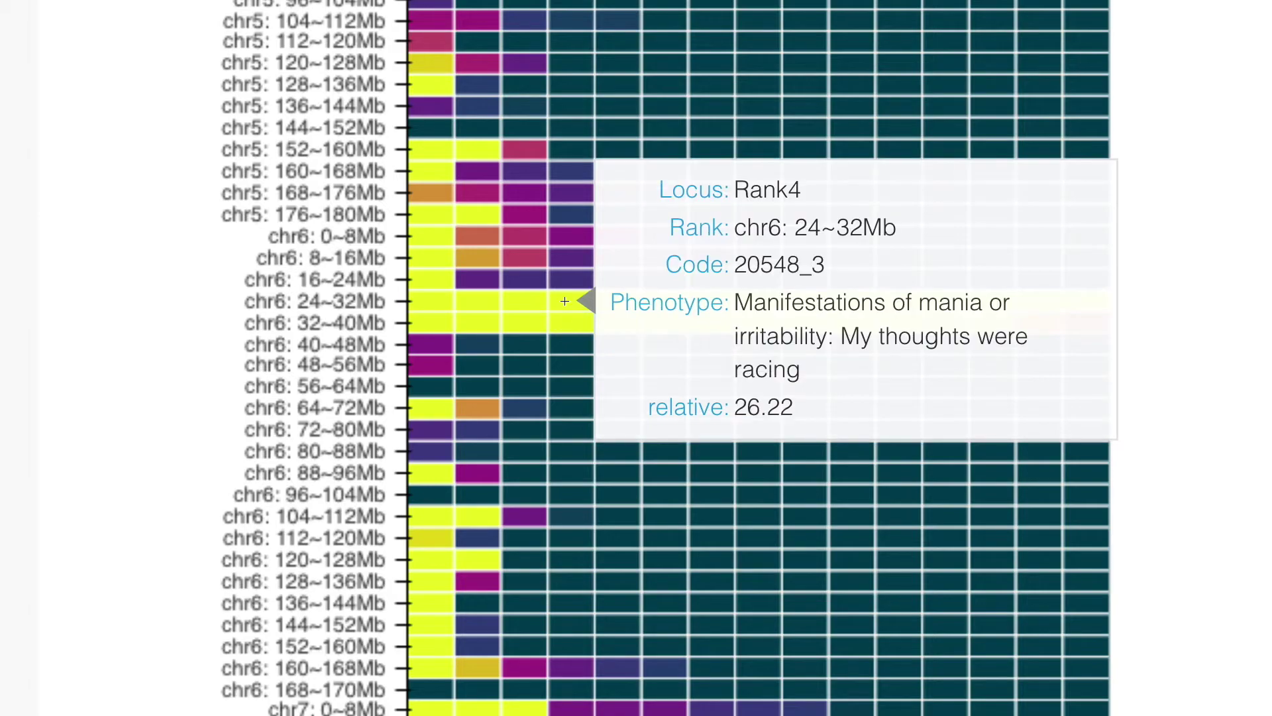
left_click(564, 301)
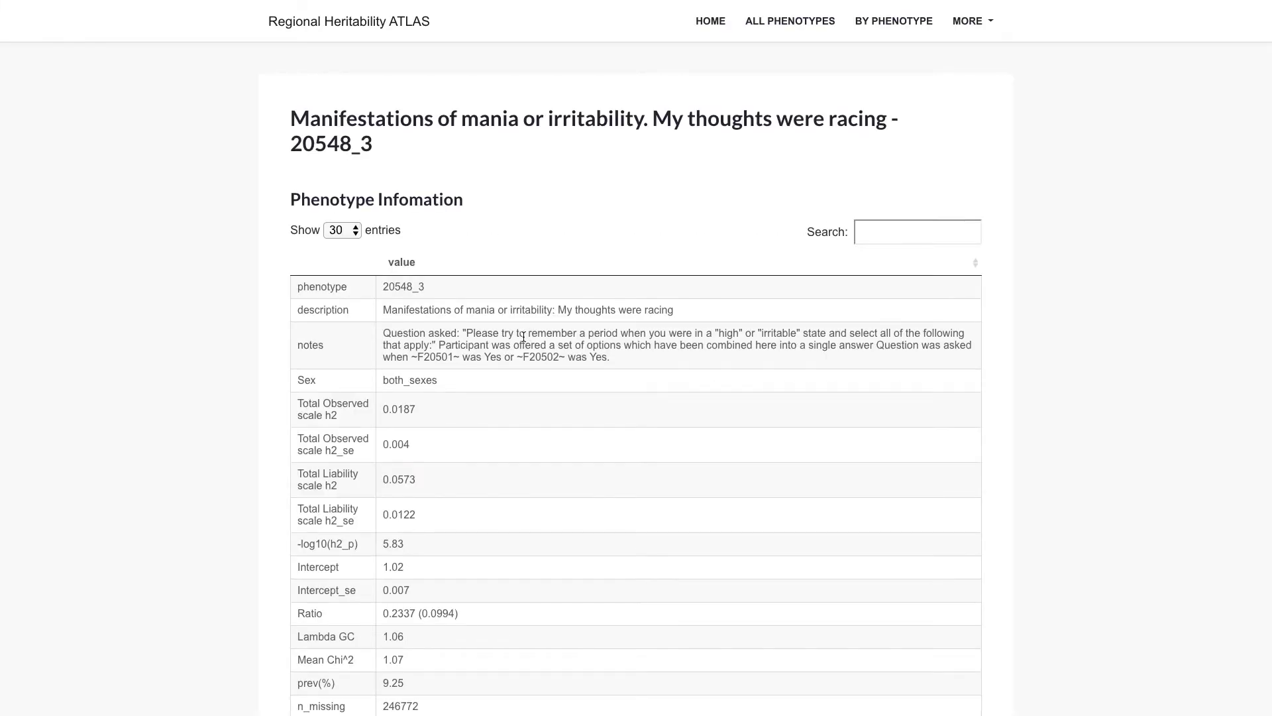
scroll(524, 336, "down", 10)
scroll(524, 337, "up", 10)
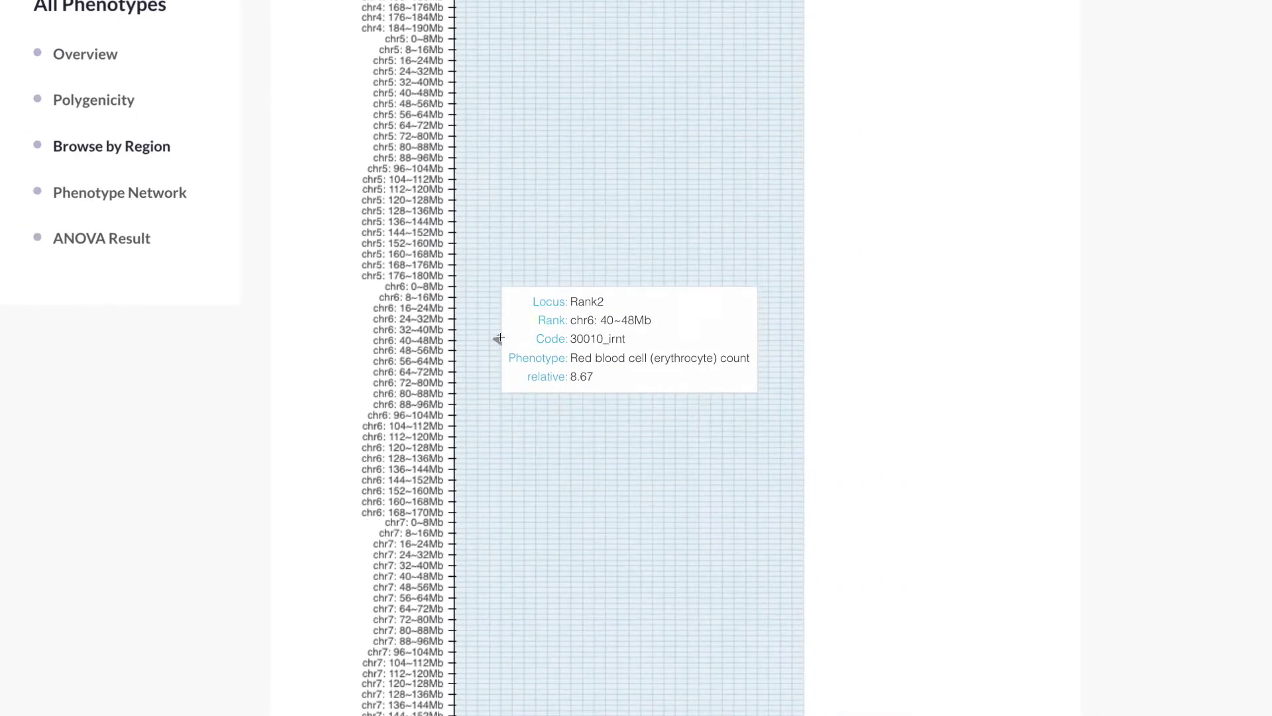
- Open the Phenotype Network page and inspect individual phenotype nodes in the Correlation Network, such as Neuroticism and Irritability
left_click(148, 188)
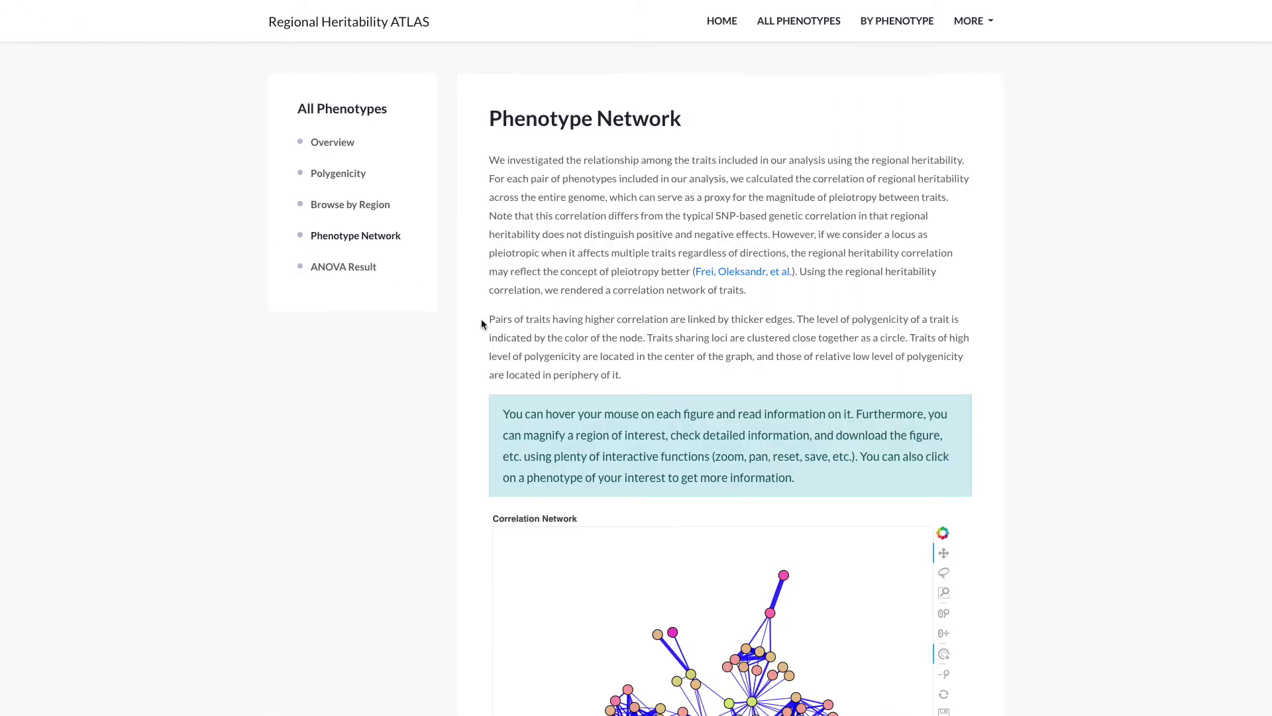
scroll(694, 416, "down", 5)
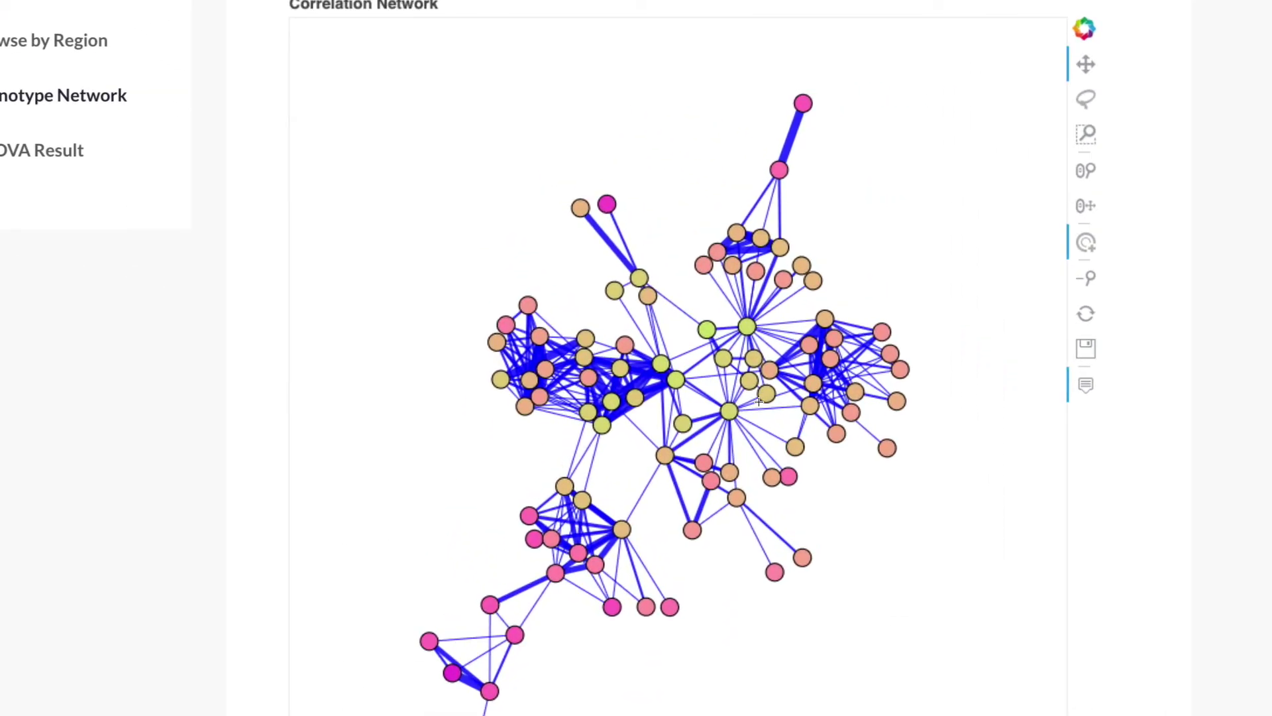
scroll(758, 401, "down", 1)
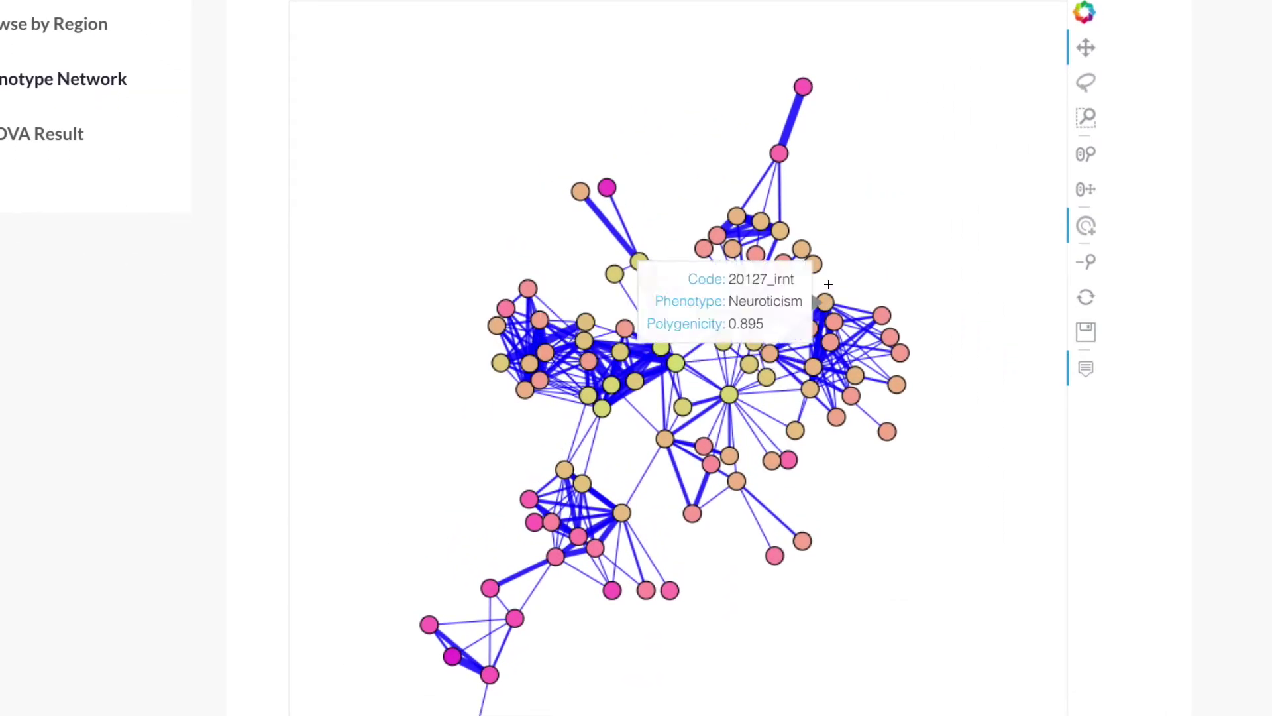
mouse_move(719, 236)
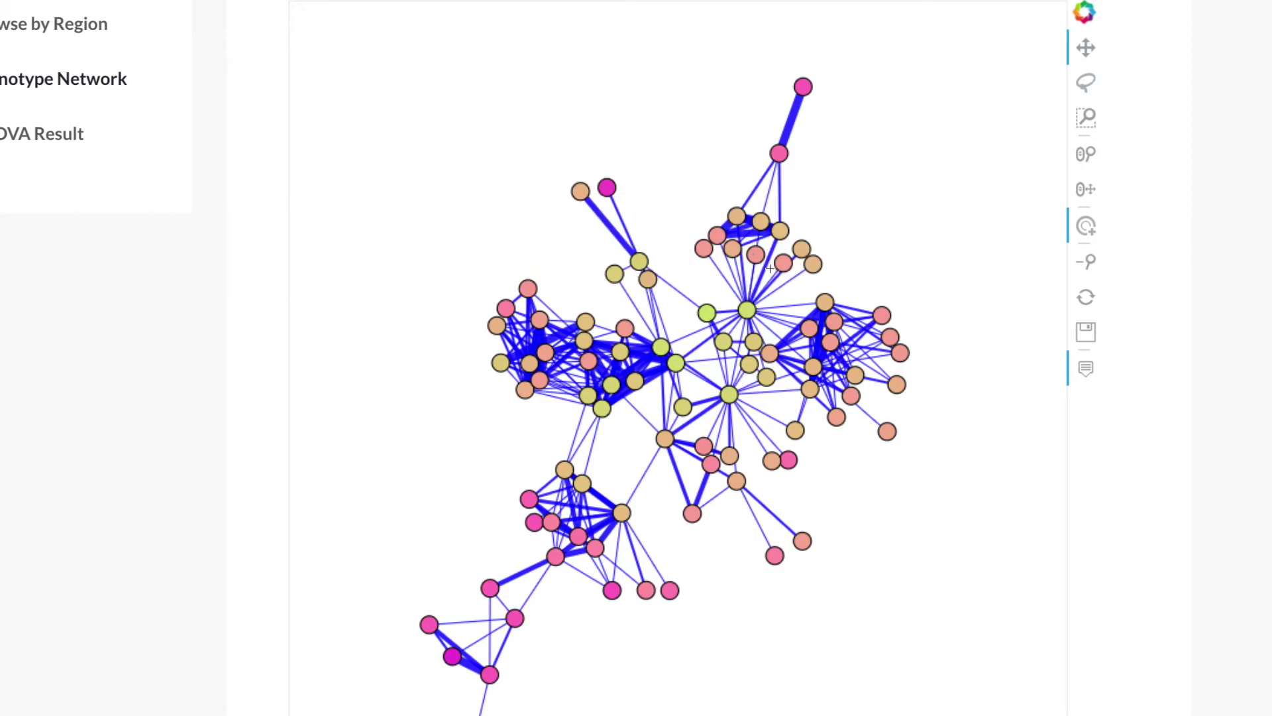
mouse_move(833, 340)
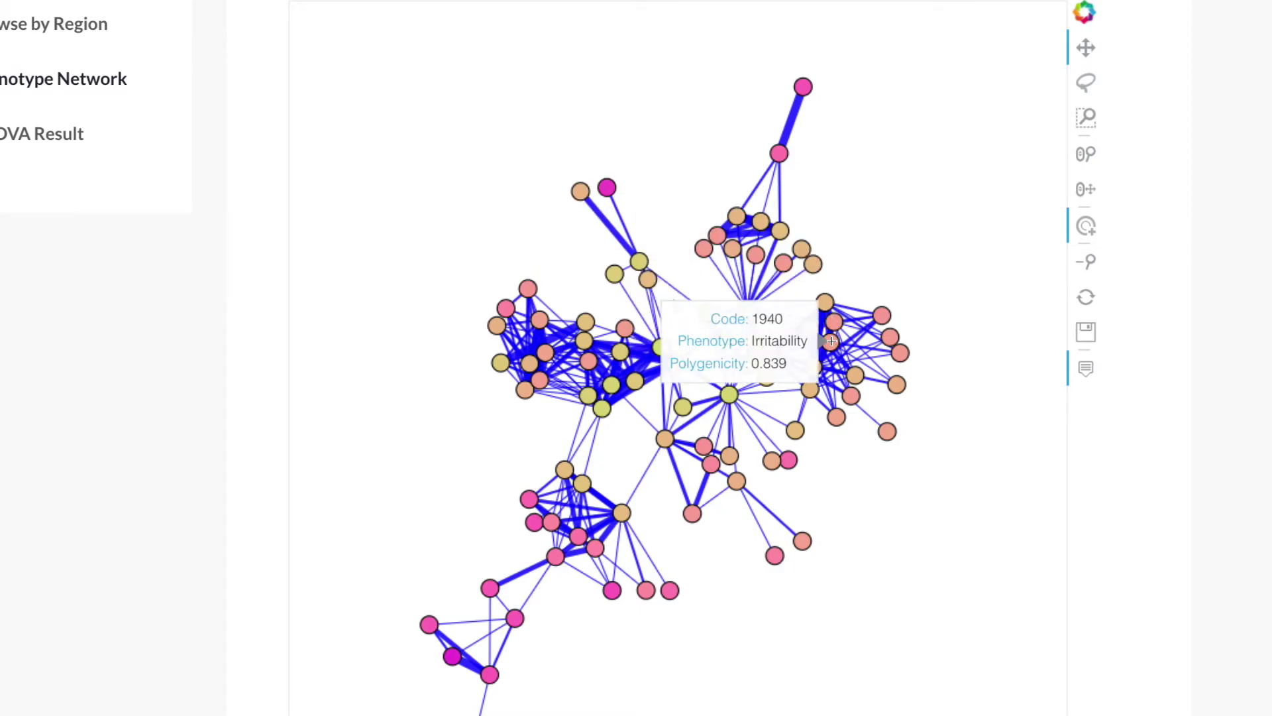
mouse_move(826, 302)
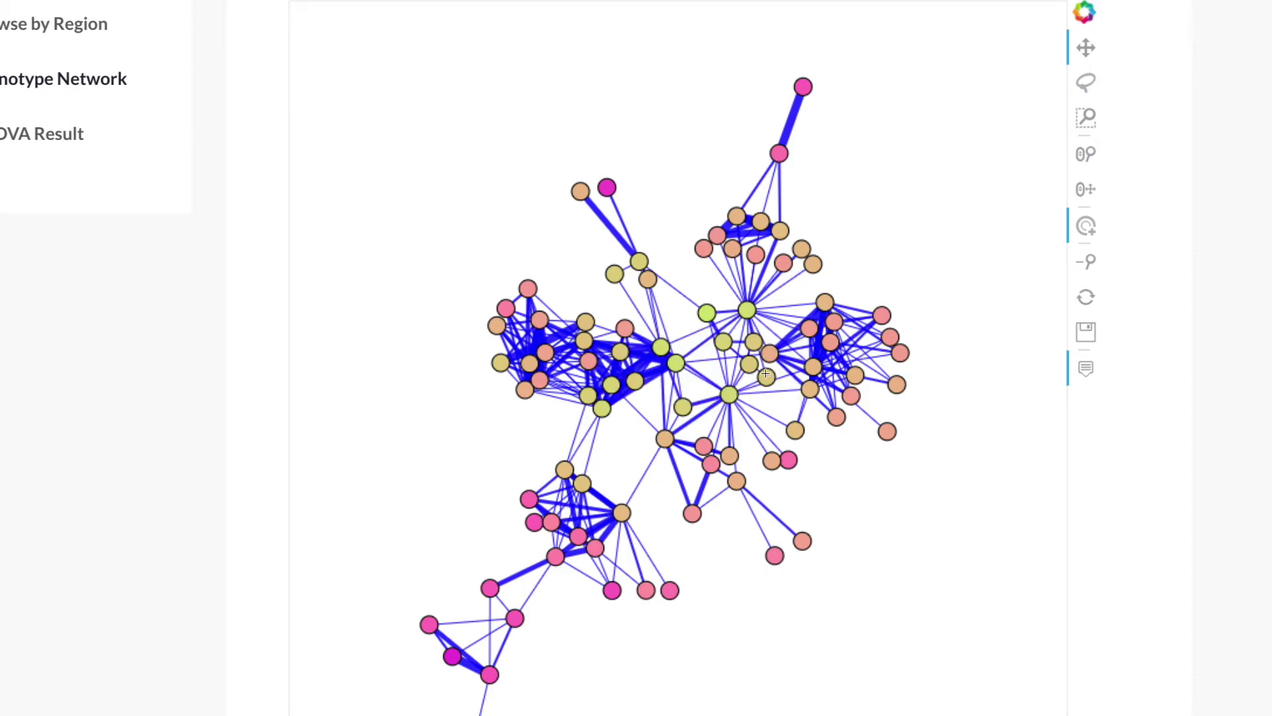
mouse_move(708, 316)
- Open the Body fat percentage phenotype from the Correlation Network and read through its information table down to the Analysis Result Viewer
left_click(658, 344)
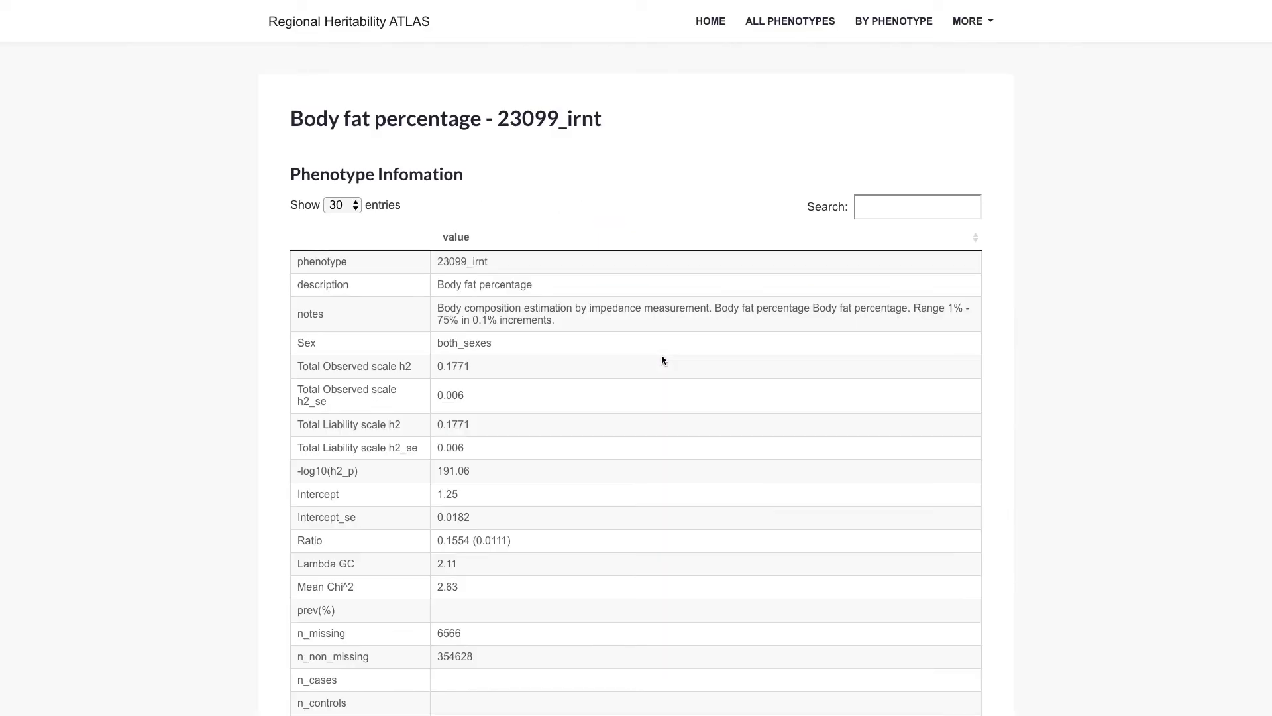
scroll(662, 358, "down", 1)
scroll(661, 360, "down", 8)
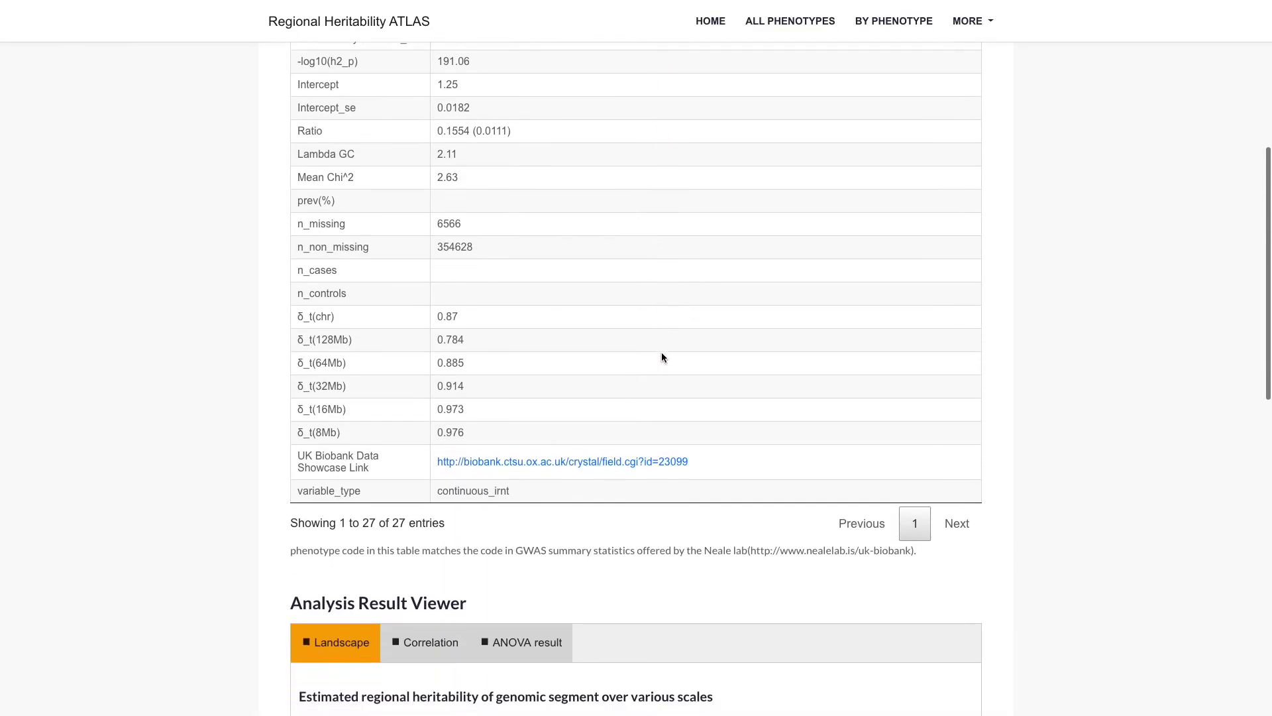
scroll(662, 357, "down", 5)
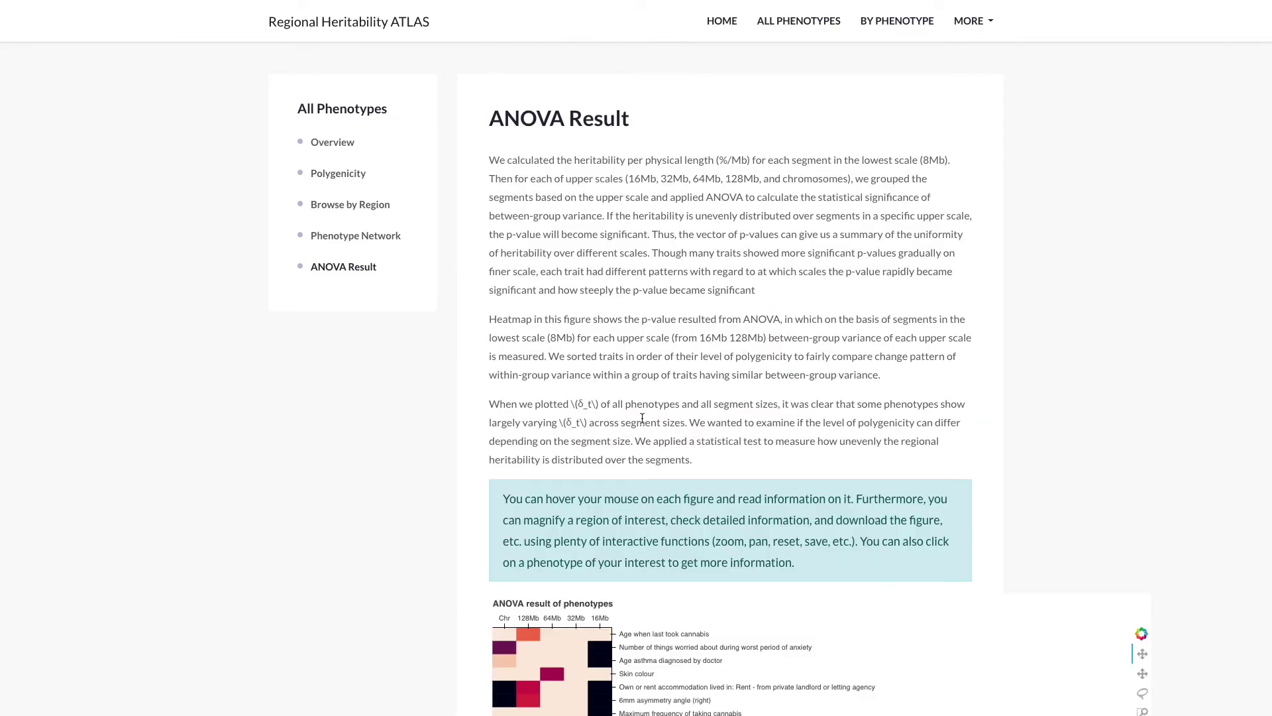
- Look through the All Phenotypes ANOVA result heatmap, examining the phenotypes' p-values at each segment scale
scroll(657, 436, "down", 8)
scroll(658, 436, "down", 3)
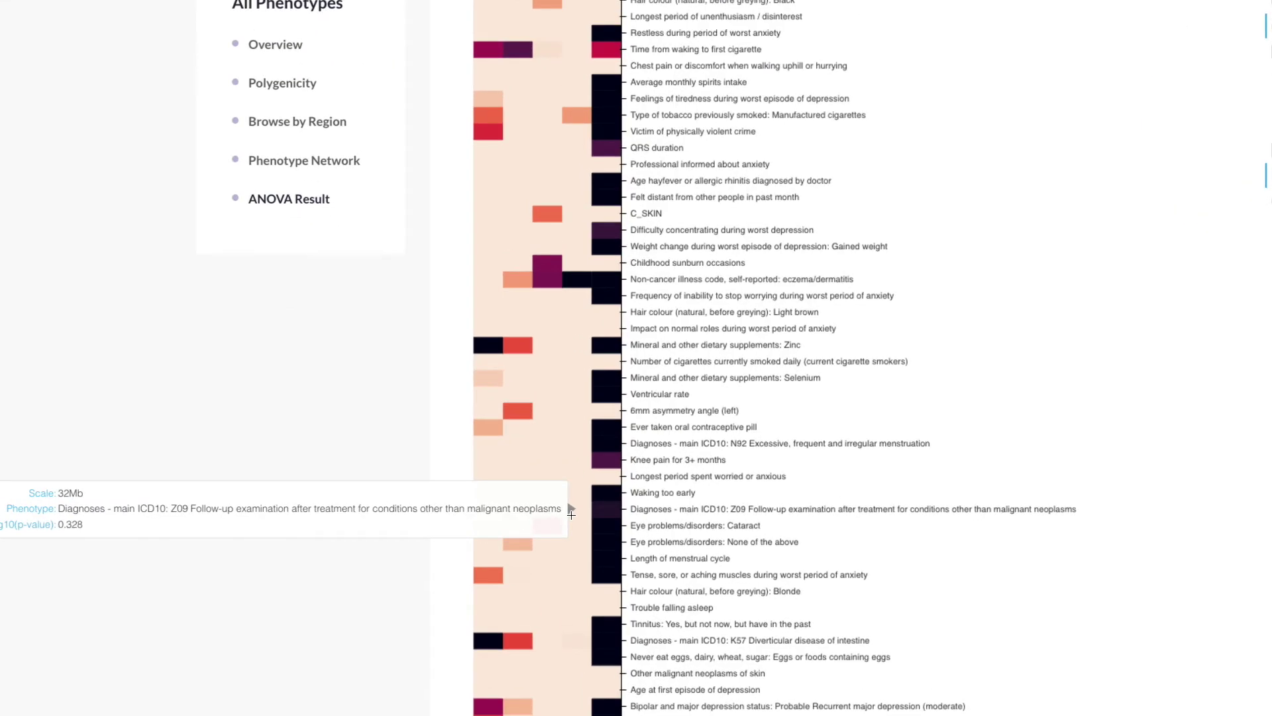
scroll(572, 512, "up", 8)
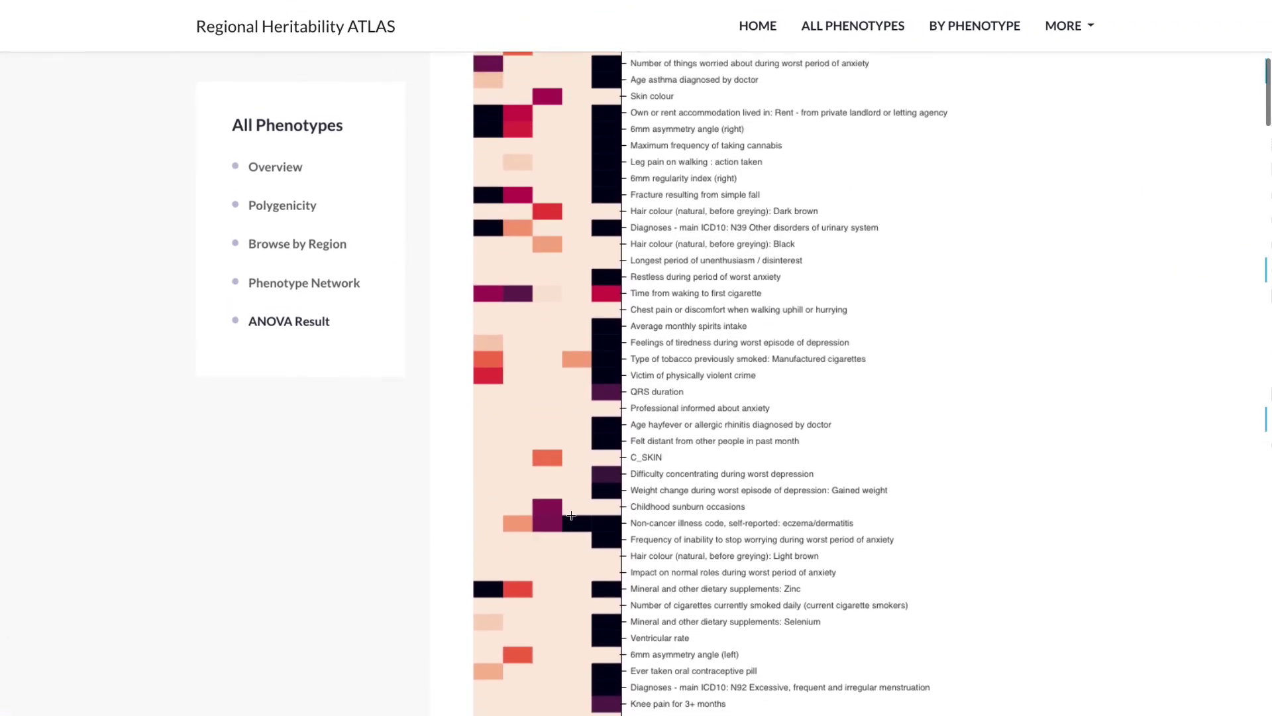
scroll(572, 515, "up", 6)
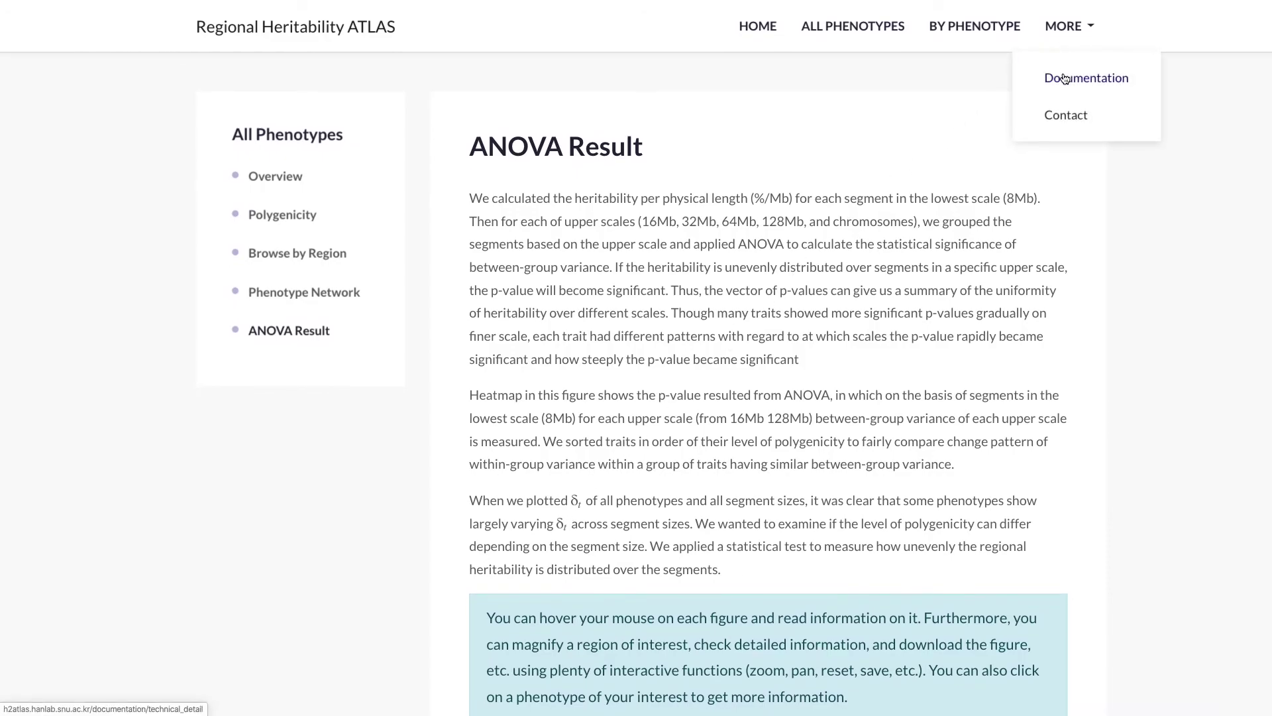
- View the documentation's Technical Details, Download Center and Source Code pages, and open the Contact page
left_click(1065, 79)
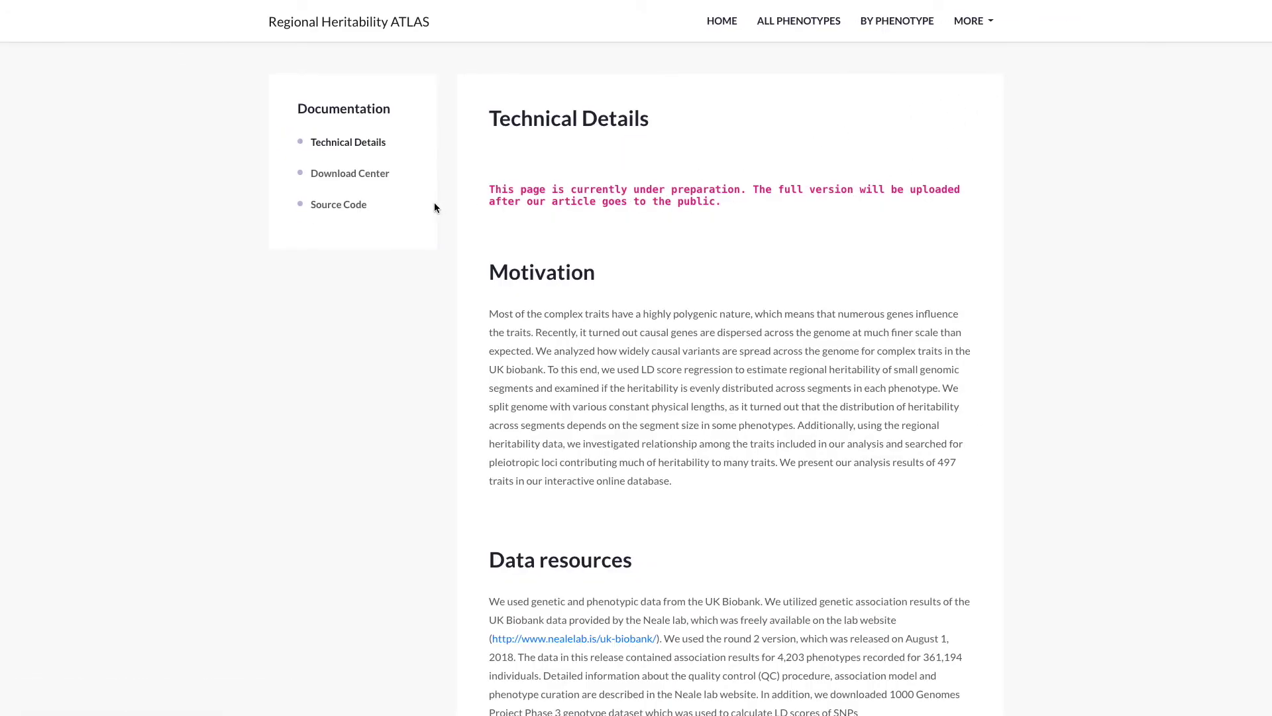
scroll(464, 231, "down", 3)
left_click(385, 172)
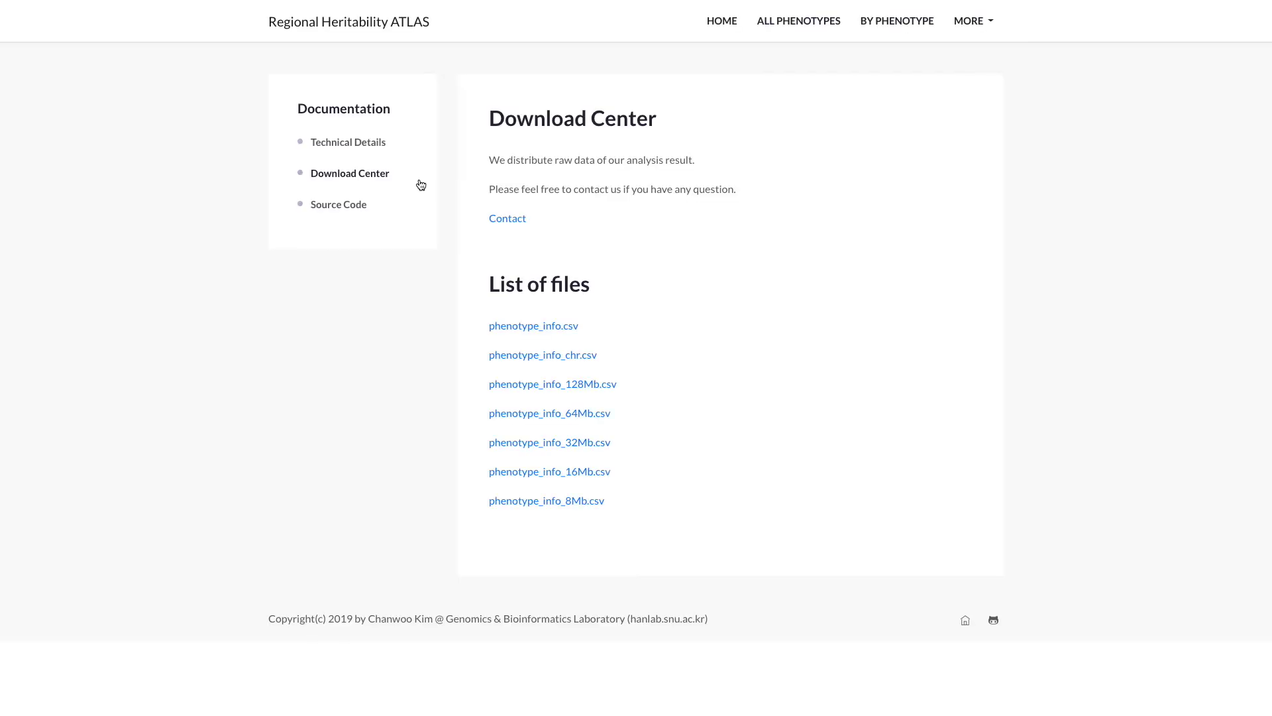
left_click(361, 211)
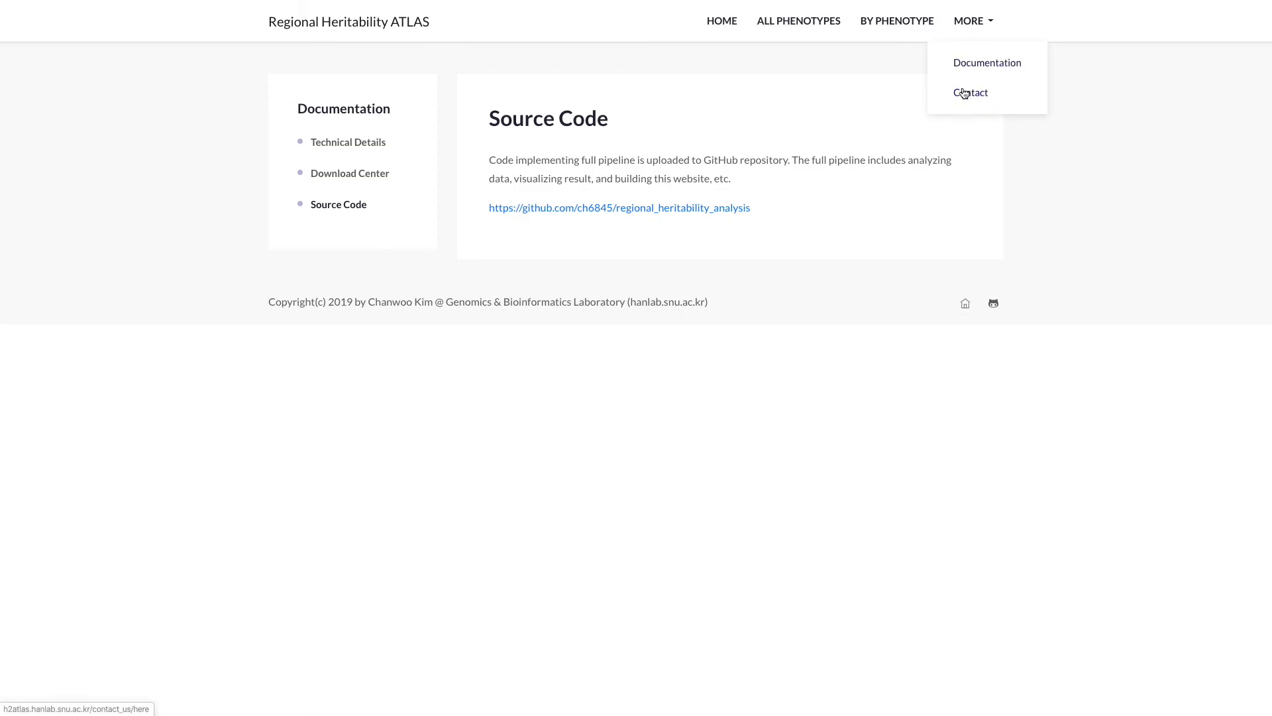
left_click(964, 93)
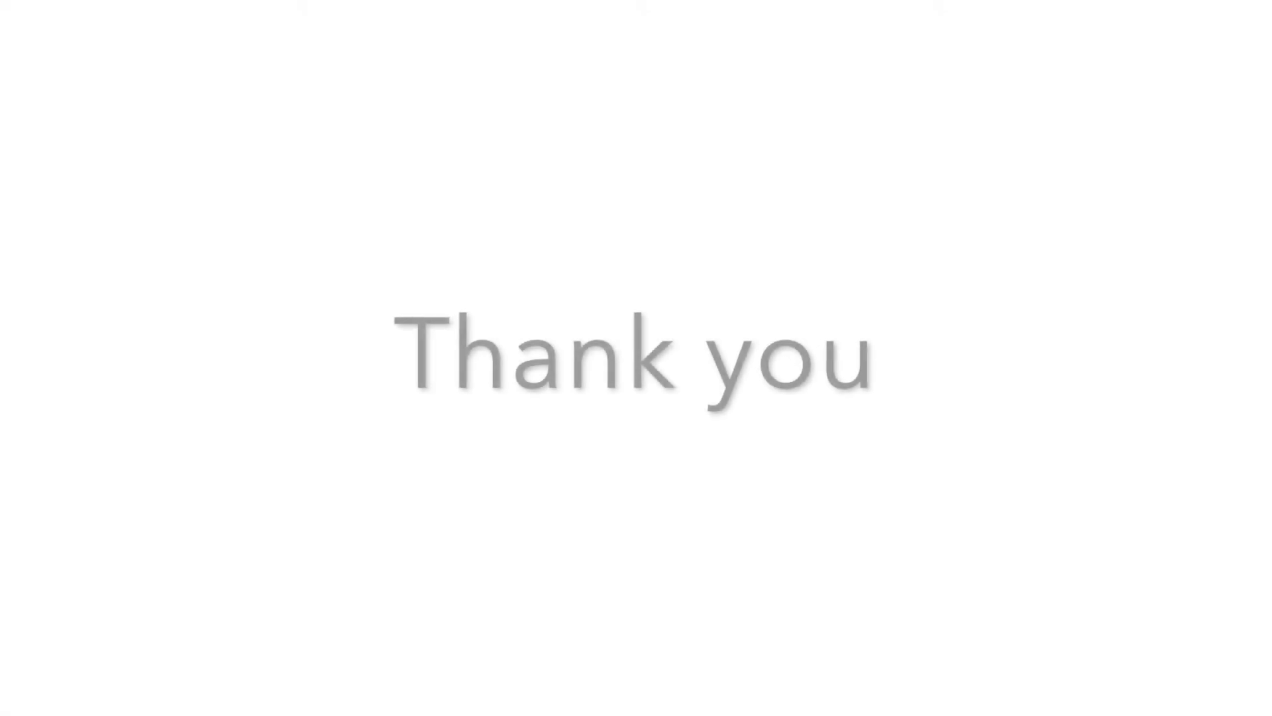